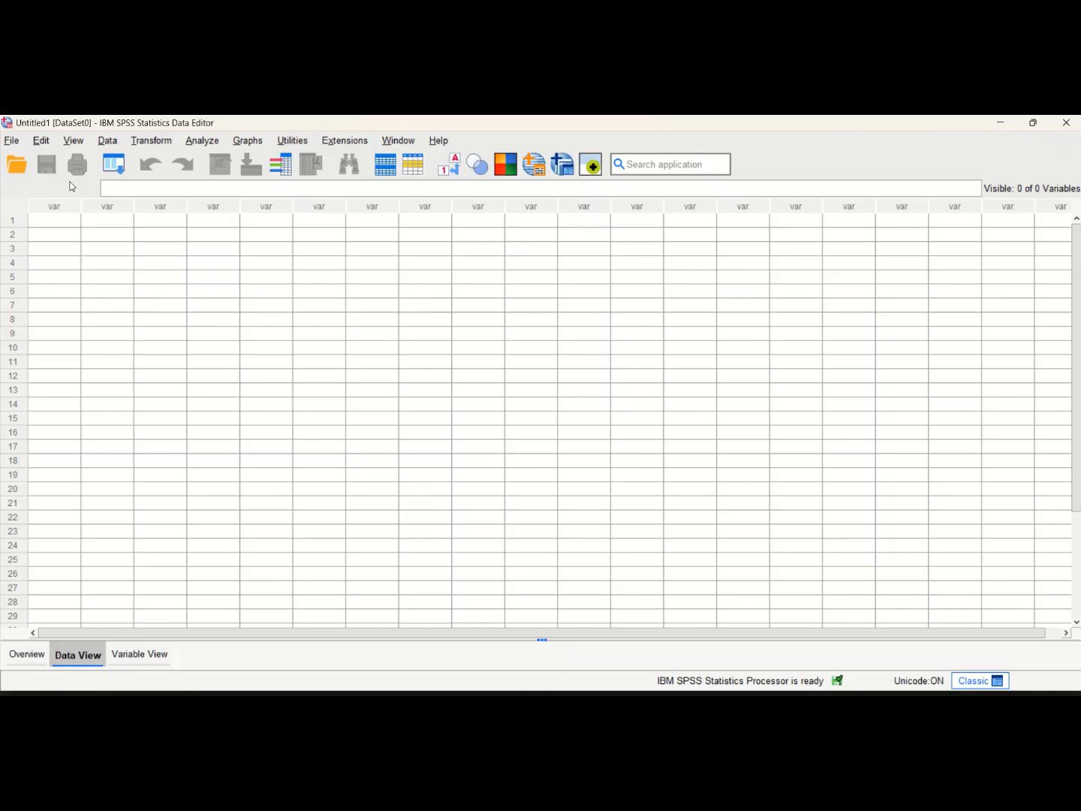
Enter 26, pop and koli in the first row of the first three columns of the empty dataset
{"action": "left_click", "coordinate": [51, 225]}
{"action": "type", "text": "26"}
{"action": "left_click", "coordinate": [81, 261]}
{"action": "key", "text": "Up"}
{"action": "key", "text": "Up"}
{"action": "key", "text": "Right"}
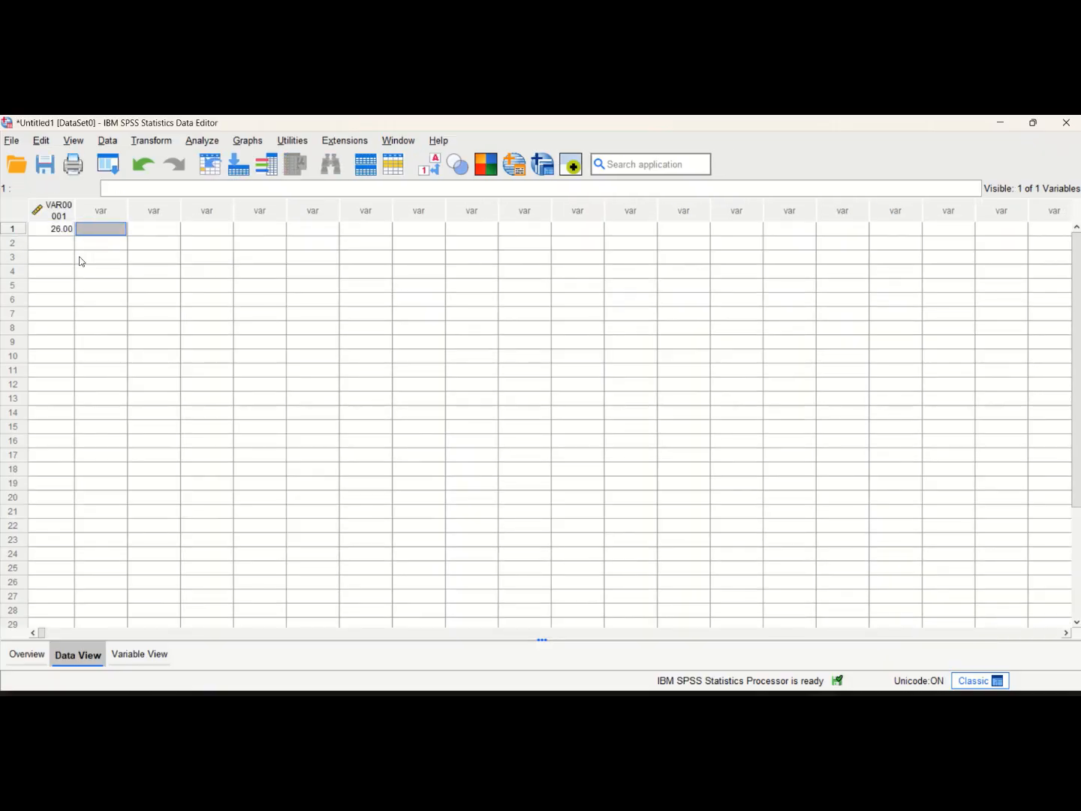
{"action": "type", "text": "pop"}
{"action": "key", "text": "Return"}
{"action": "key", "text": "Right"}
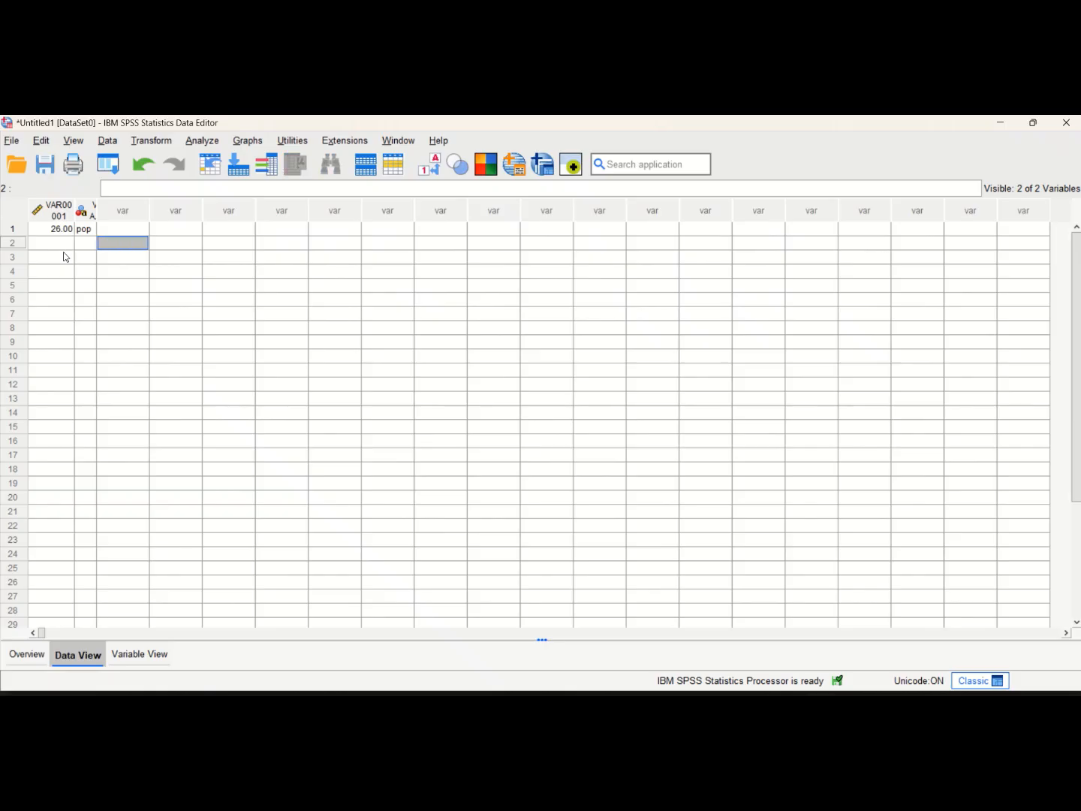
{"action": "key", "text": "Up"}
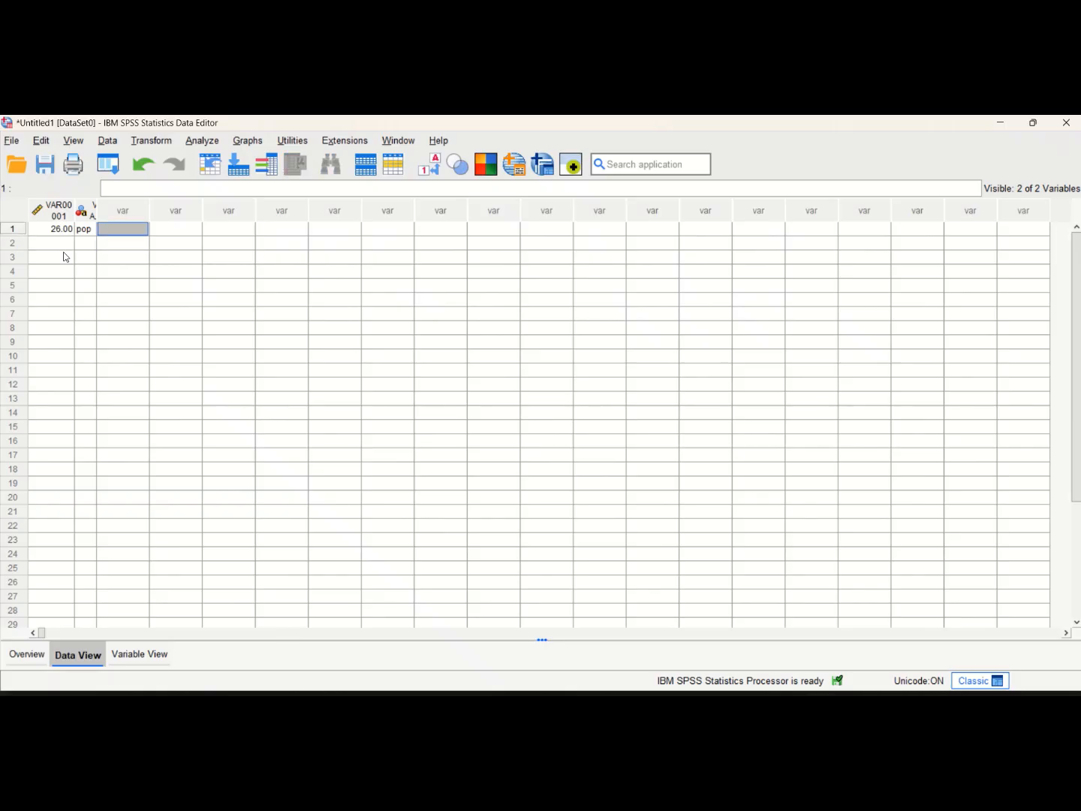
{"action": "type", "text": "koli"}
{"action": "key", "text": "Return"}
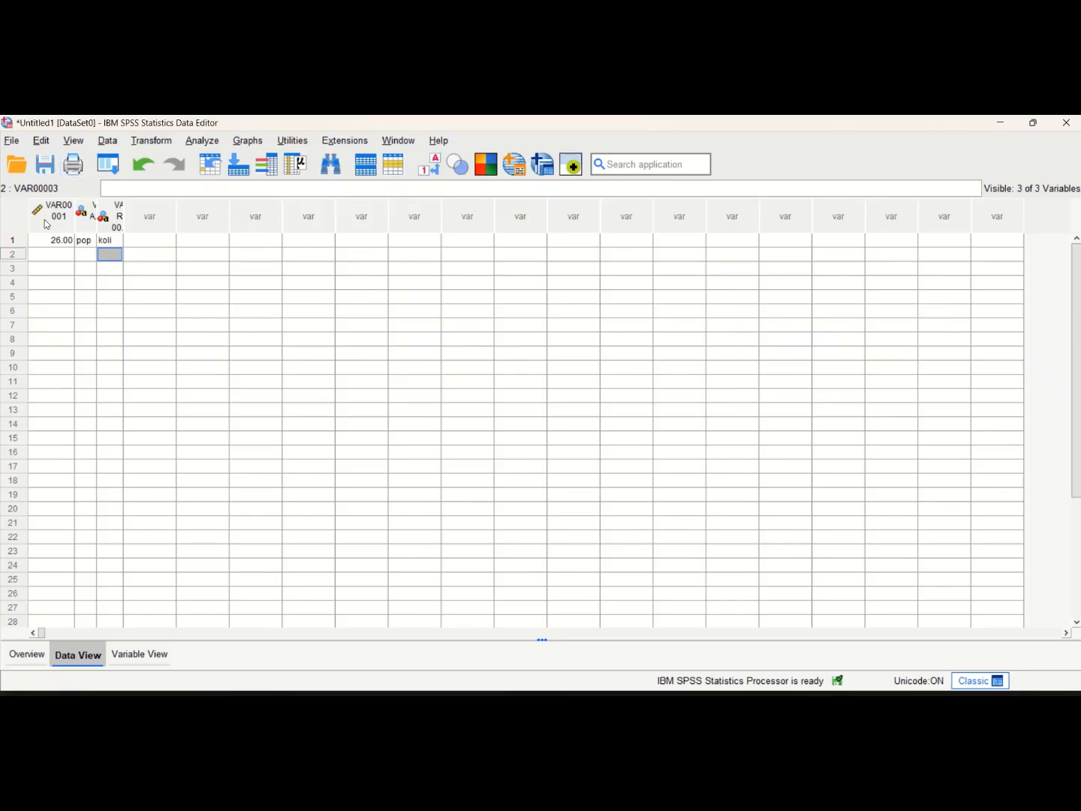
Widen the VAR00001, VAR00002 and VAR00003 columns to fit their full names, and select the VAR00003 column
{"action": "left_click", "coordinate": [93, 205]}
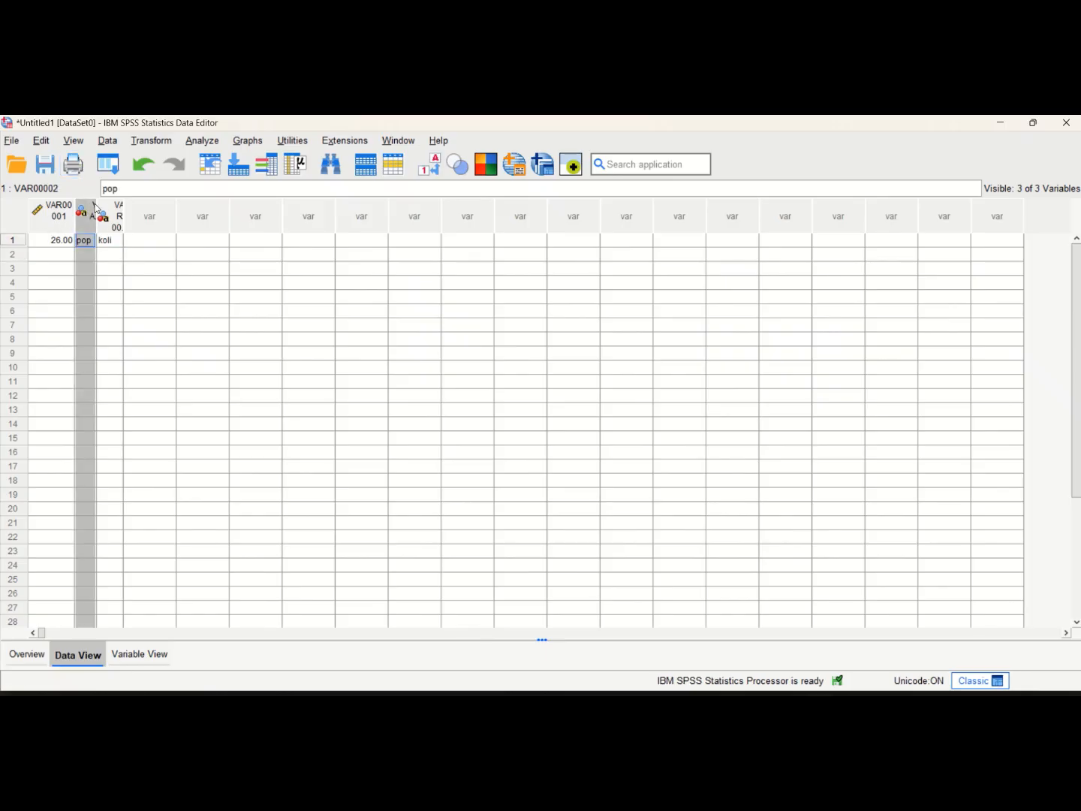
{"action": "left_click_drag", "start_coordinate": [96, 209], "coordinate": [149, 214]}
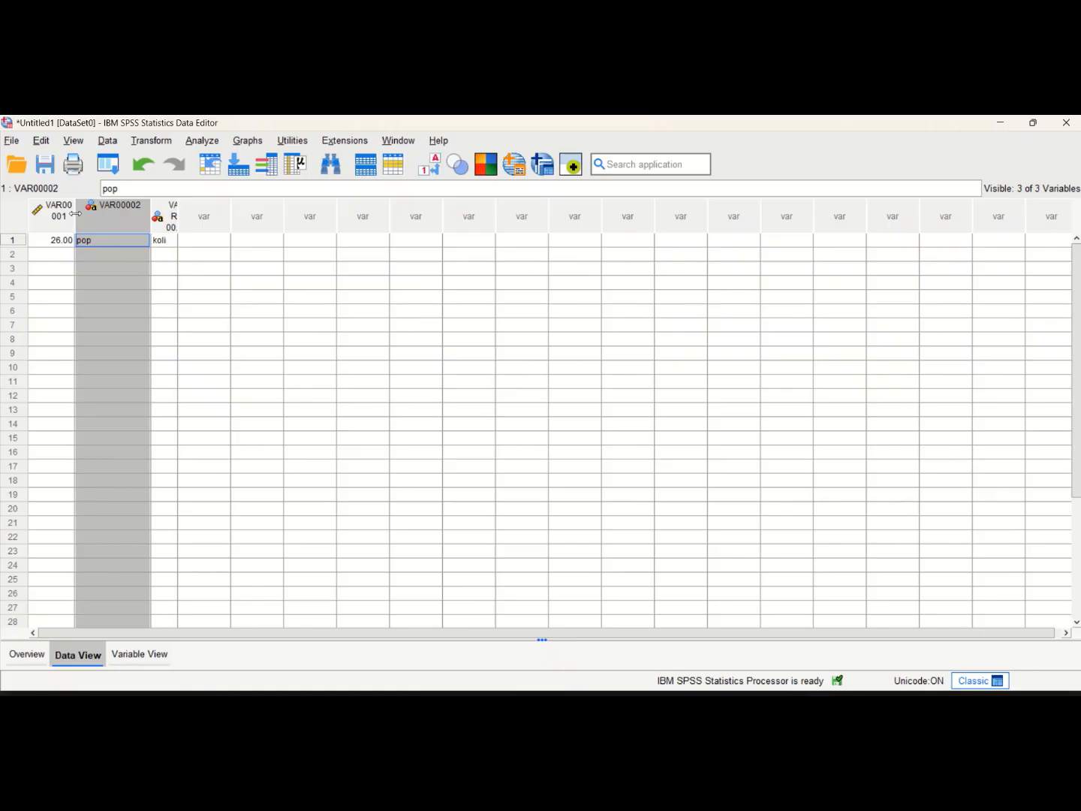
{"action": "left_click_drag", "start_coordinate": [75, 213], "coordinate": [105, 213]}
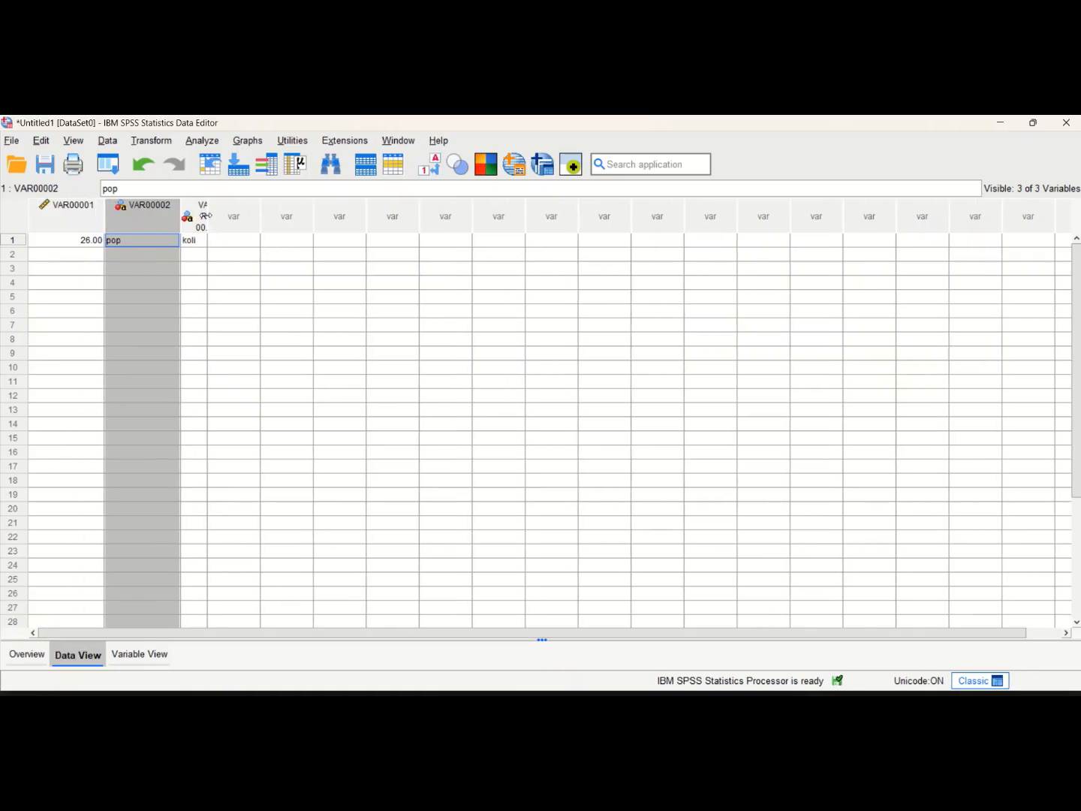
{"action": "left_click_drag", "start_coordinate": [206, 215], "coordinate": [250, 216]}
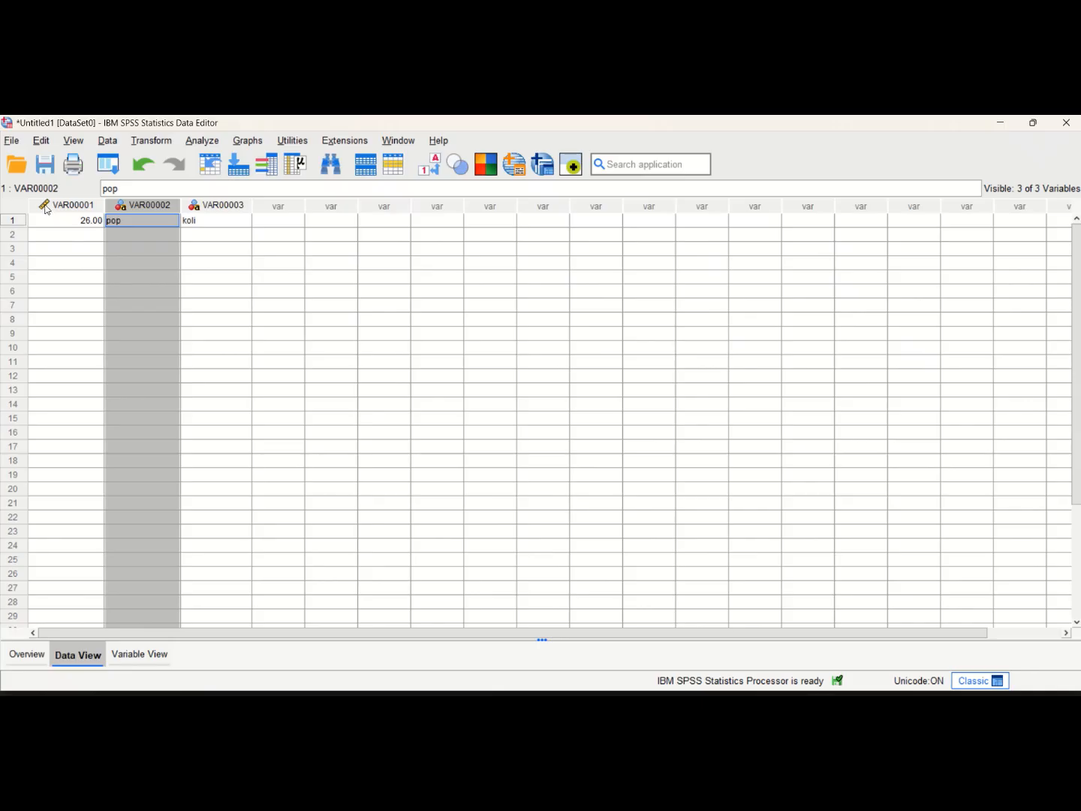
{"action": "mouse_move", "coordinate": [46, 208]}
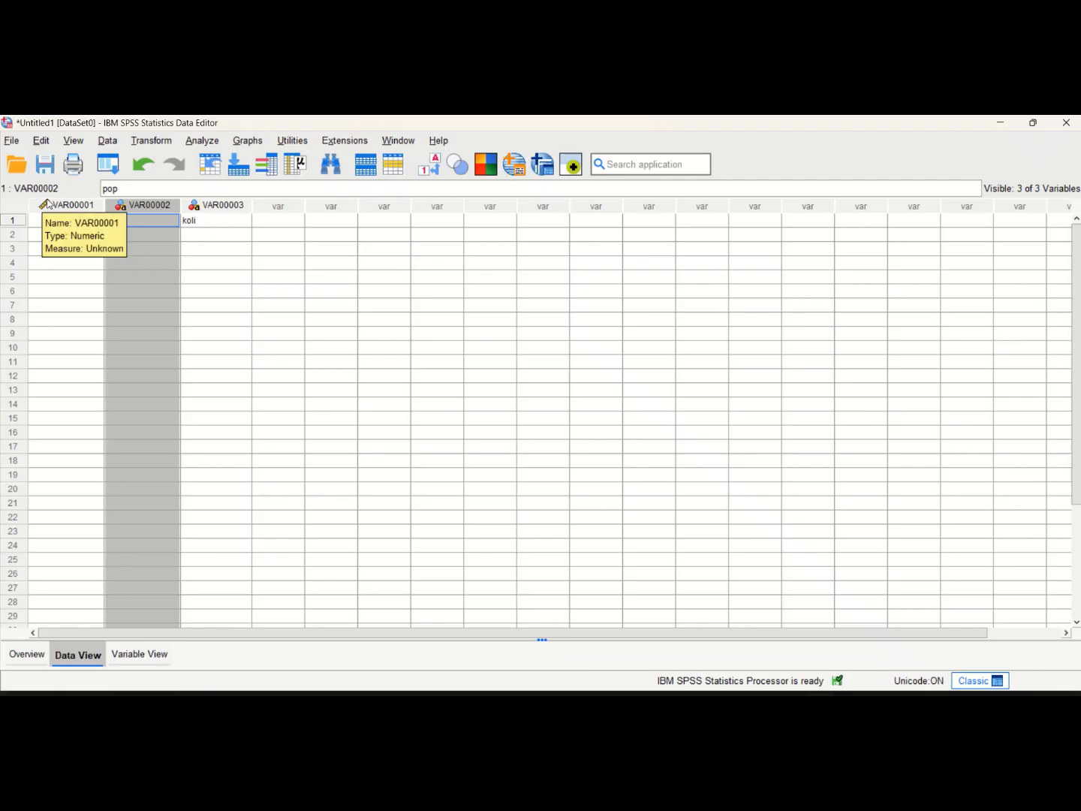
{"action": "left_click", "coordinate": [194, 208]}
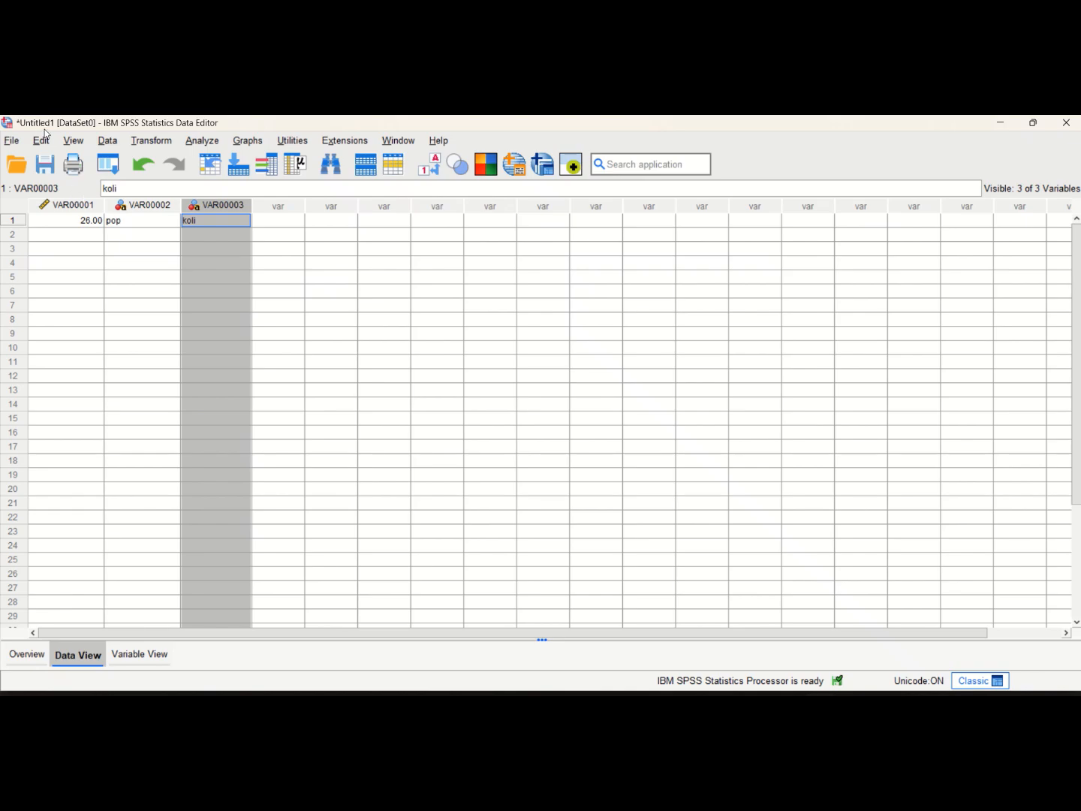
Start a CSV data import of family_anxiety_14_dataset.csv from the Data folder
{"action": "left_click", "coordinate": [12, 142]}
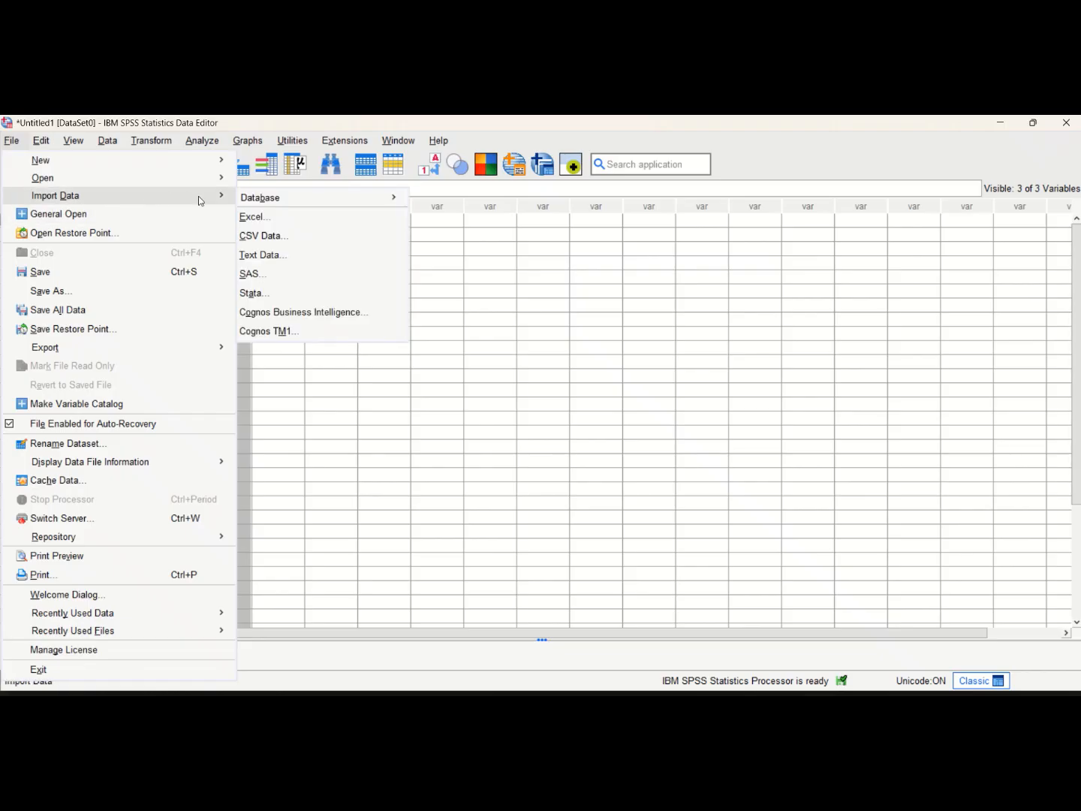
{"action": "left_click", "coordinate": [281, 238]}
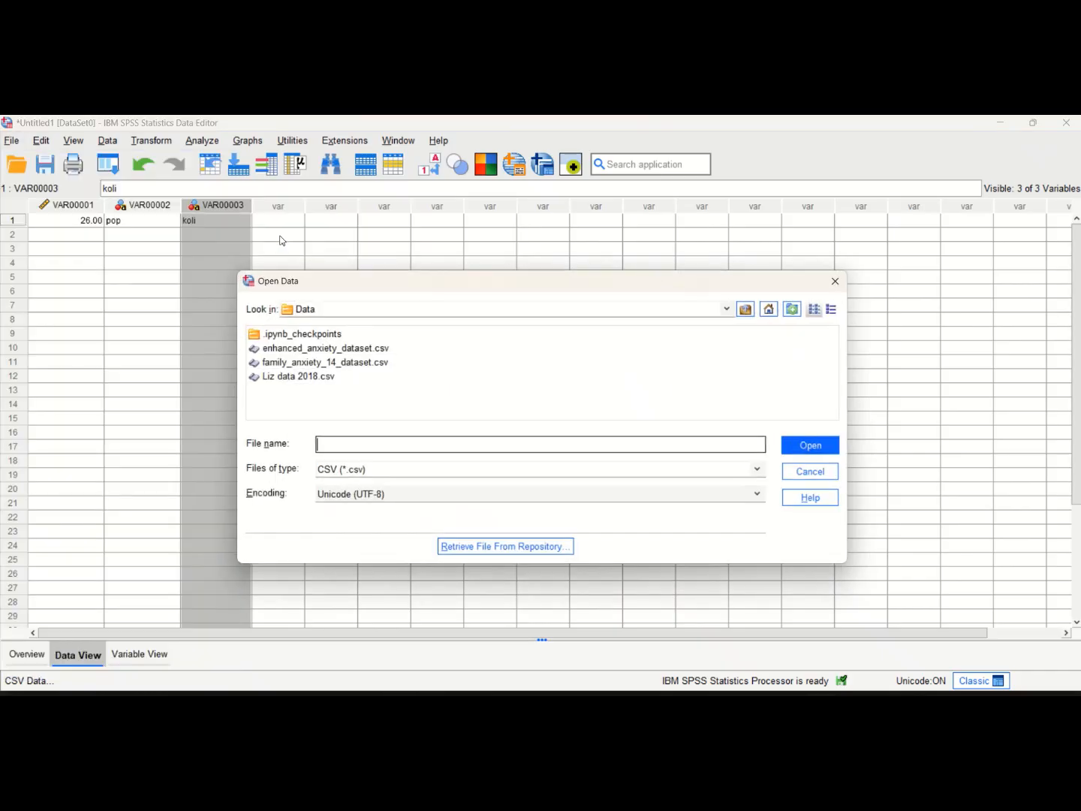
{"action": "left_click", "coordinate": [362, 364]}
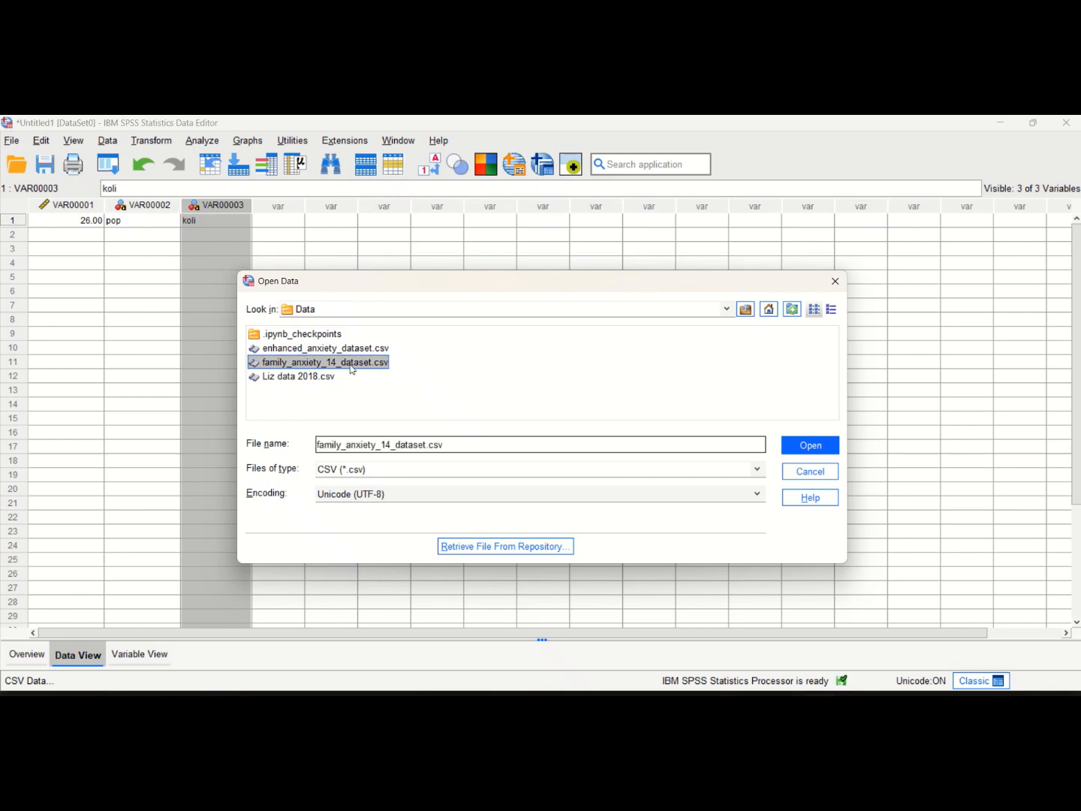
{"action": "left_click", "coordinate": [810, 448]}
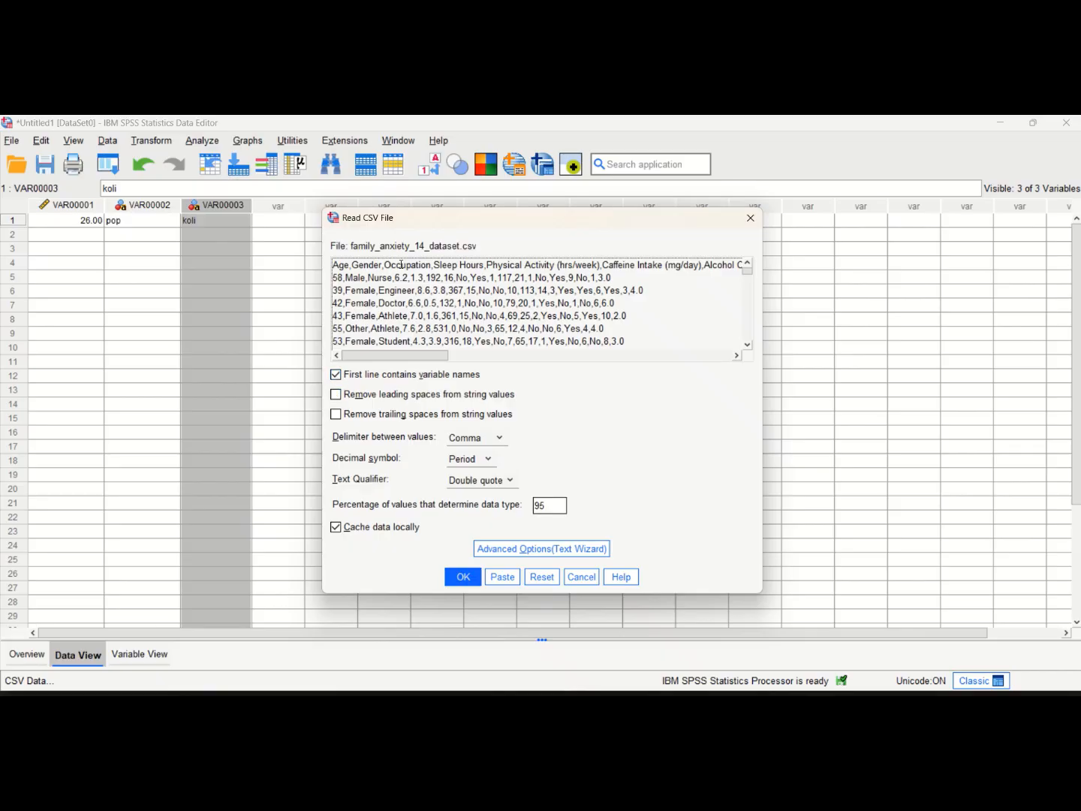
Set the import to remove leading and trailing spaces from string values, keeping Double quote as the text qualifier
{"action": "left_click", "coordinate": [336, 396]}
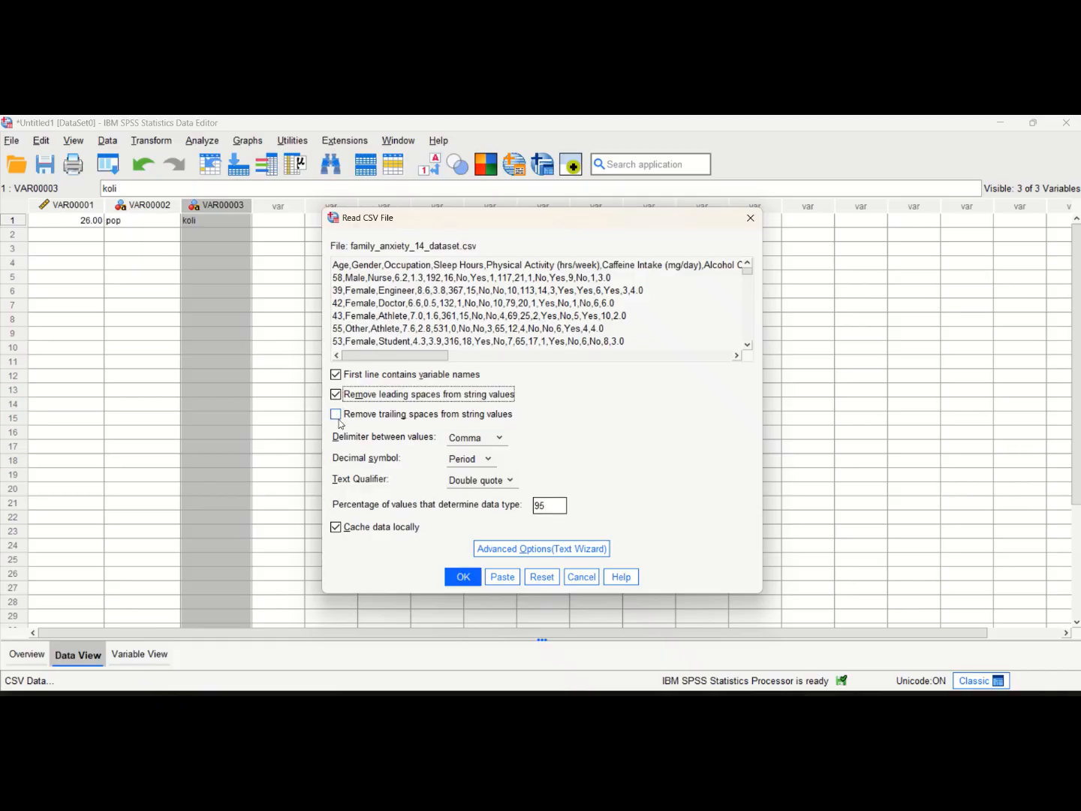
{"action": "left_click", "coordinate": [336, 417]}
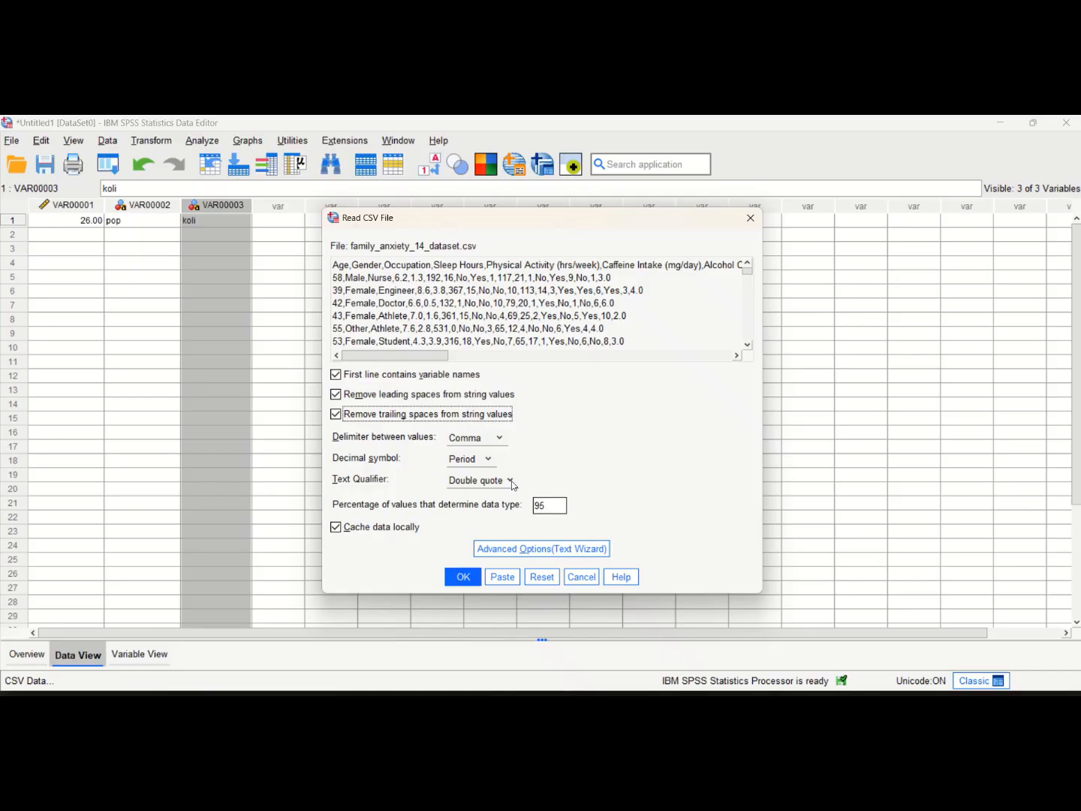
{"action": "left_click", "coordinate": [511, 480]}
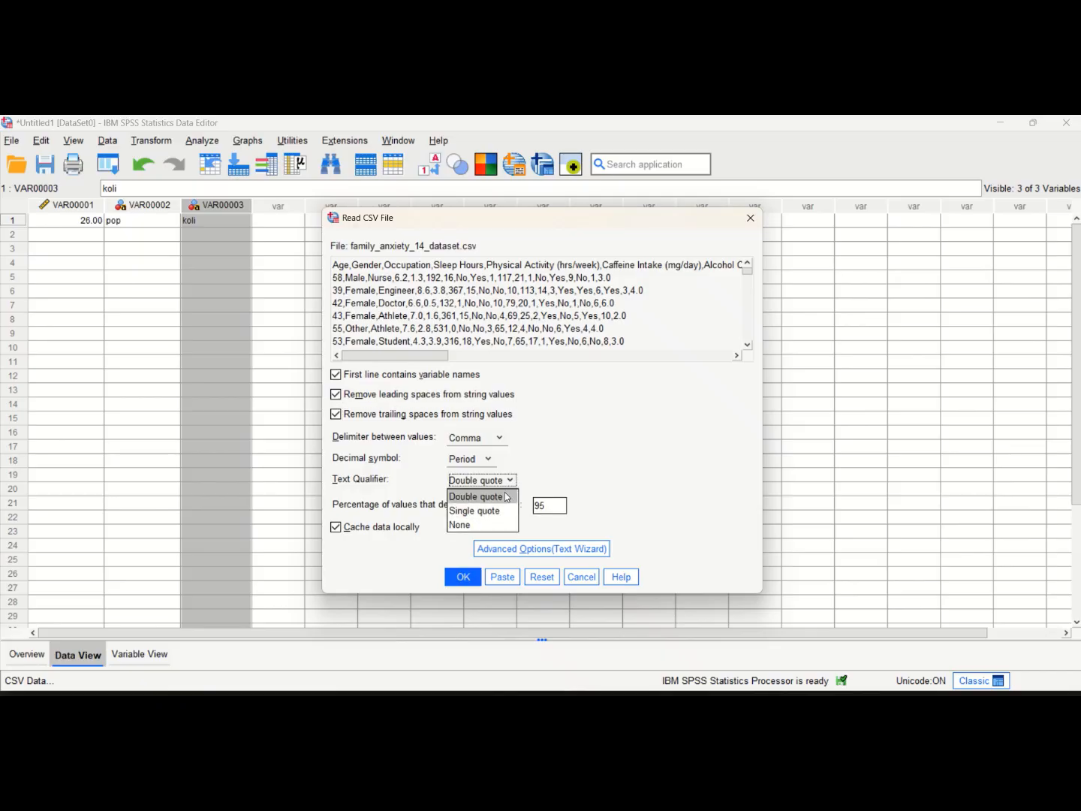
{"action": "left_click", "coordinate": [551, 473]}
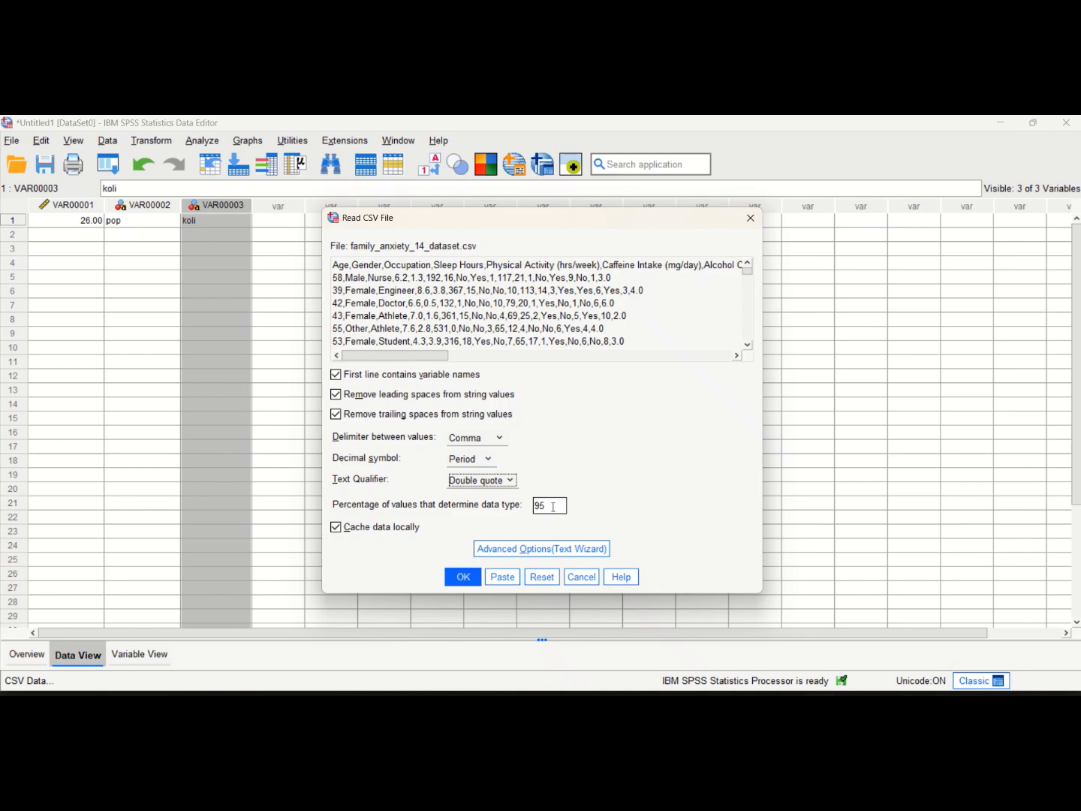
Try to import the file with 30 and with 50 as the percentage of values that determine data type
{"action": "left_click_drag", "start_coordinate": [553, 507], "coordinate": [537, 504]}
{"action": "type", "text": "30"}
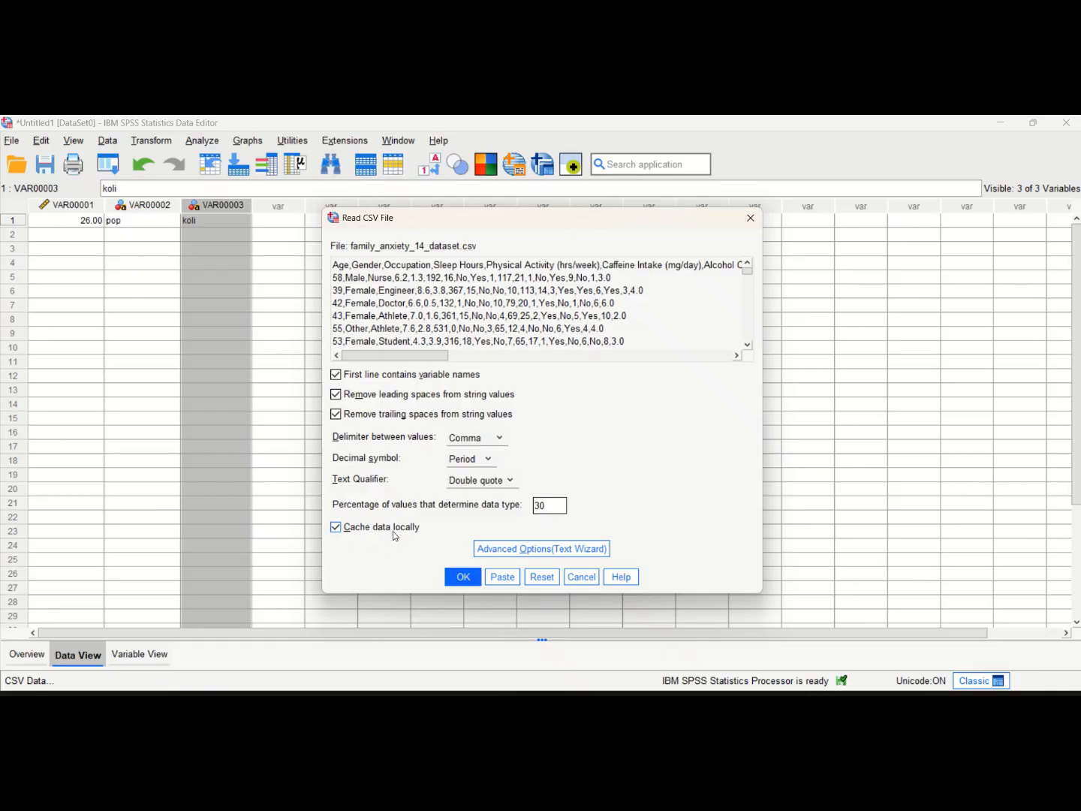
{"action": "left_click", "coordinate": [465, 578]}
{"action": "left_click", "coordinate": [551, 506]}
{"action": "left_click", "coordinate": [468, 583]}
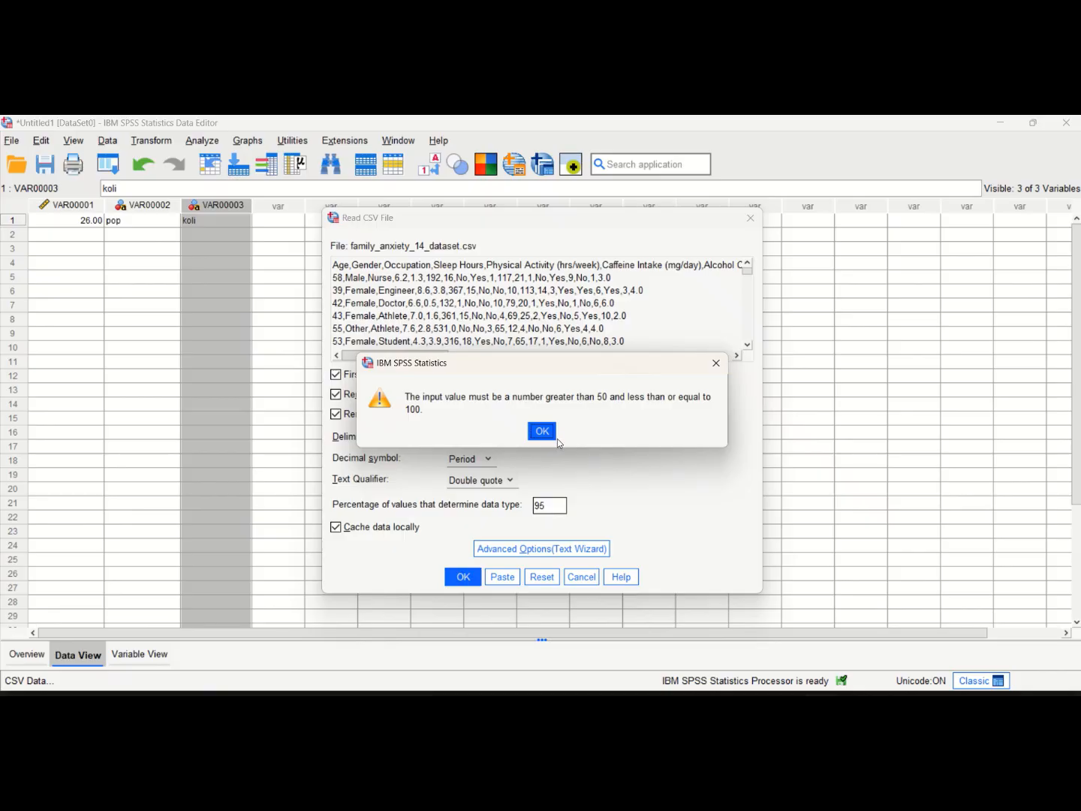
{"action": "left_click", "coordinate": [546, 435]}
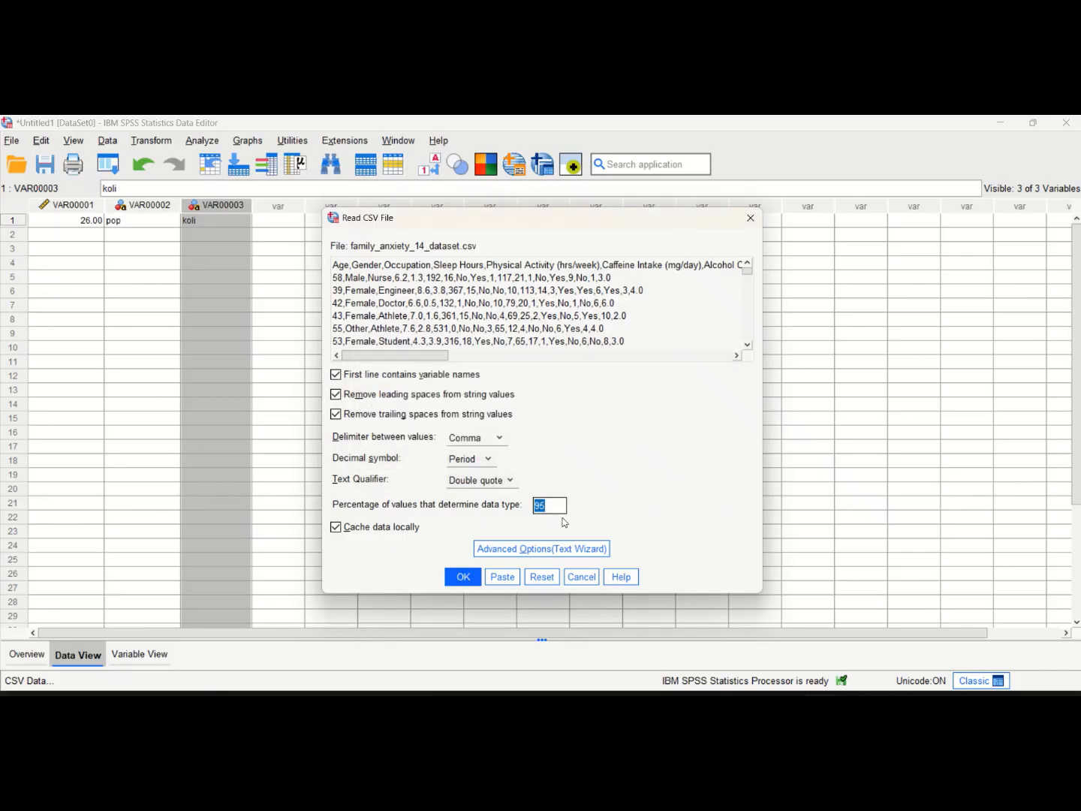
{"action": "type", "text": "50"}
{"action": "left_click", "coordinate": [471, 579]}
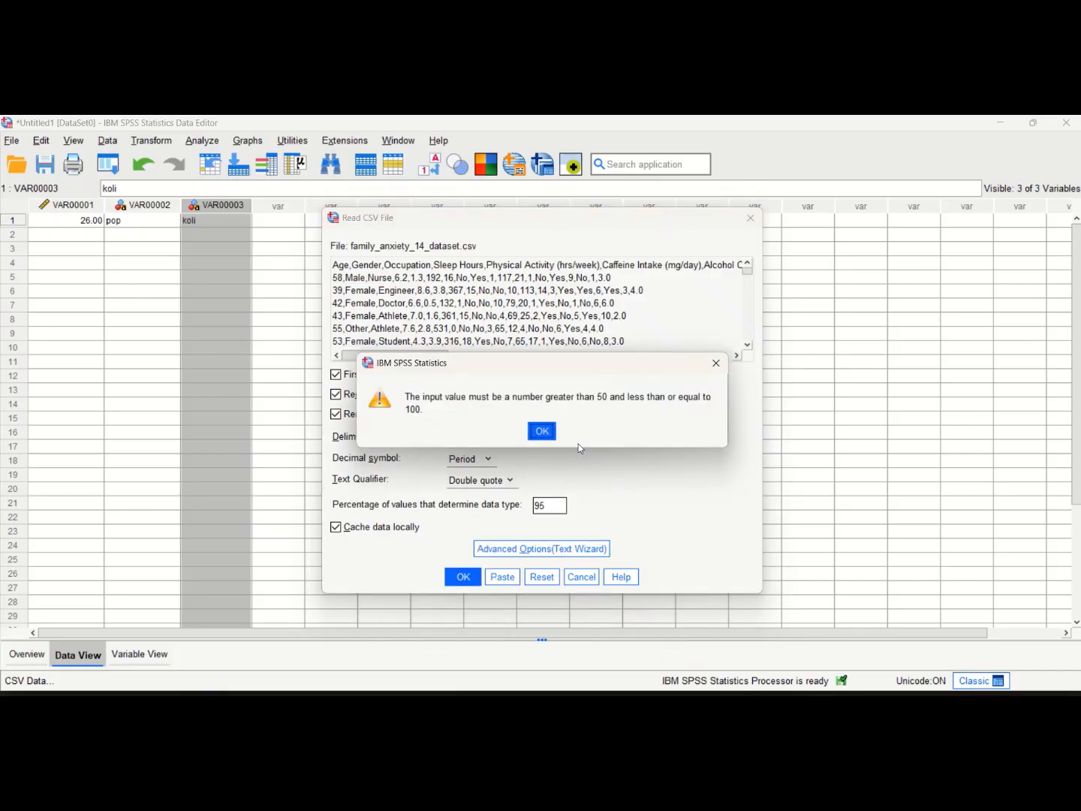
{"action": "left_click", "coordinate": [550, 437]}
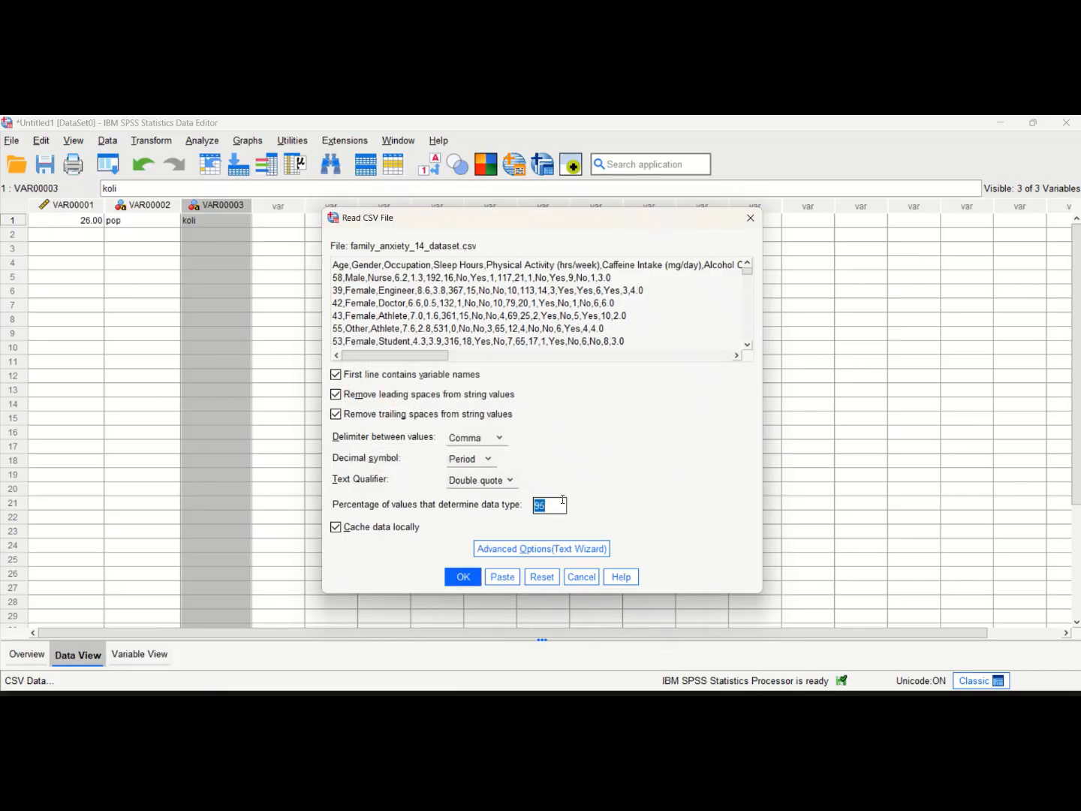
Set the percentage of values that determine data type to 51 and import the CSV file
{"action": "type", "text": "51"}
{"action": "left_click", "coordinate": [460, 576]}
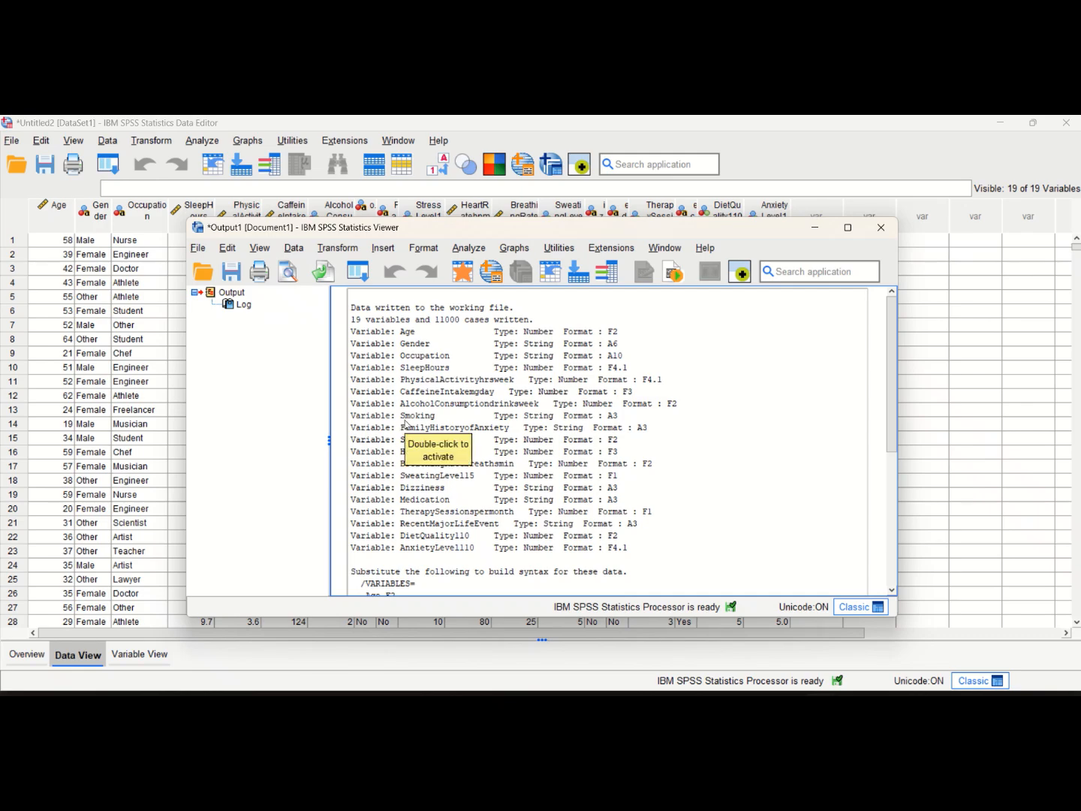
Review the variable types and formats in the import log, and check the variable definitions of the imported dataset
{"action": "scroll", "coordinate": [406, 424], "scroll_direction": "down", "scroll_amount": 2}
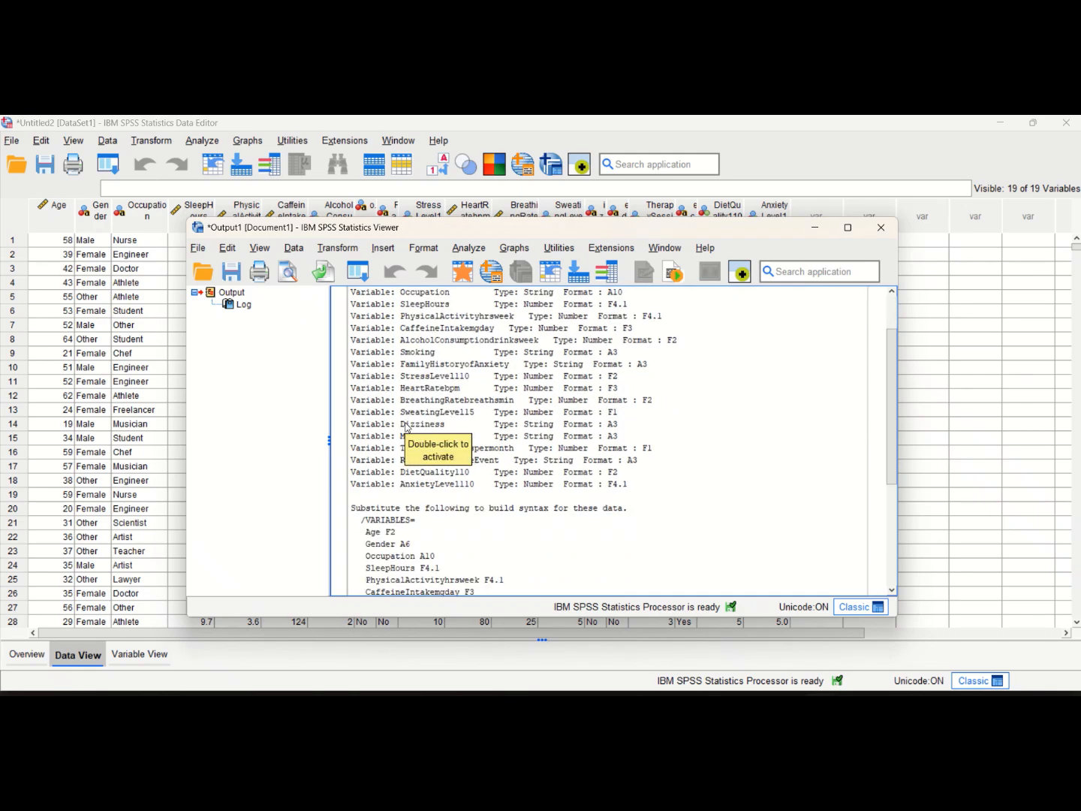
{"action": "scroll", "coordinate": [406, 425], "scroll_direction": "down", "scroll_amount": 2}
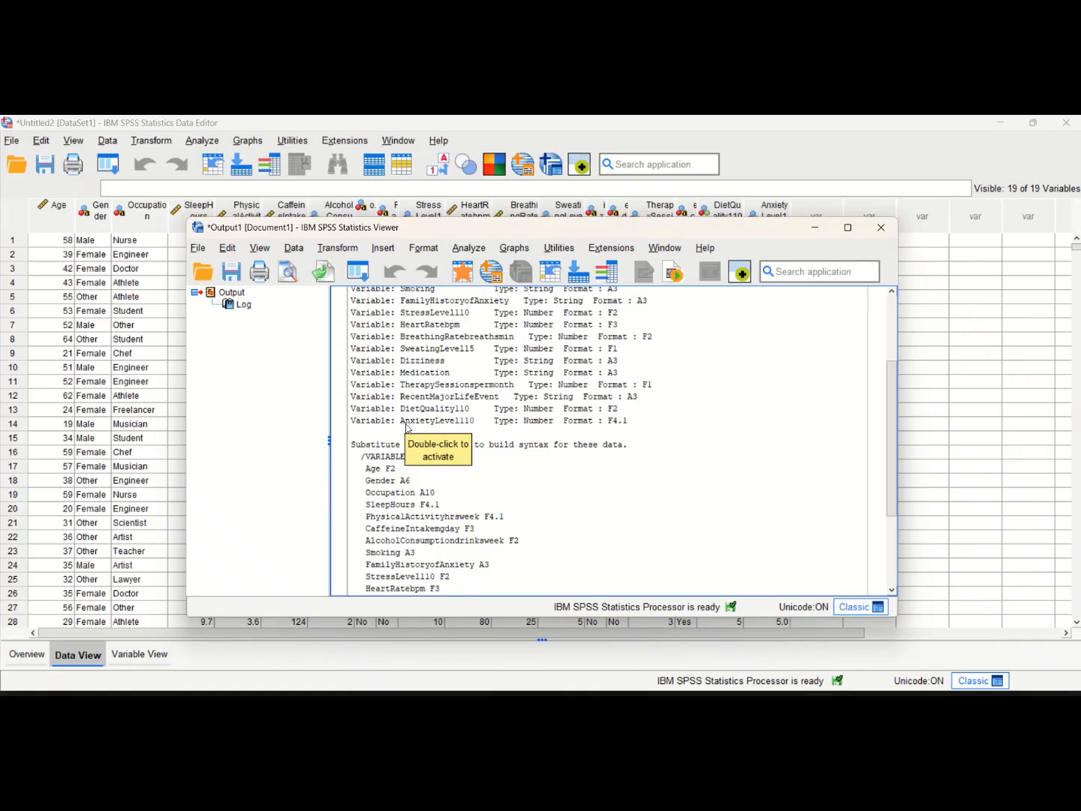
{"action": "scroll", "coordinate": [391, 421], "scroll_direction": "down", "scroll_amount": 4}
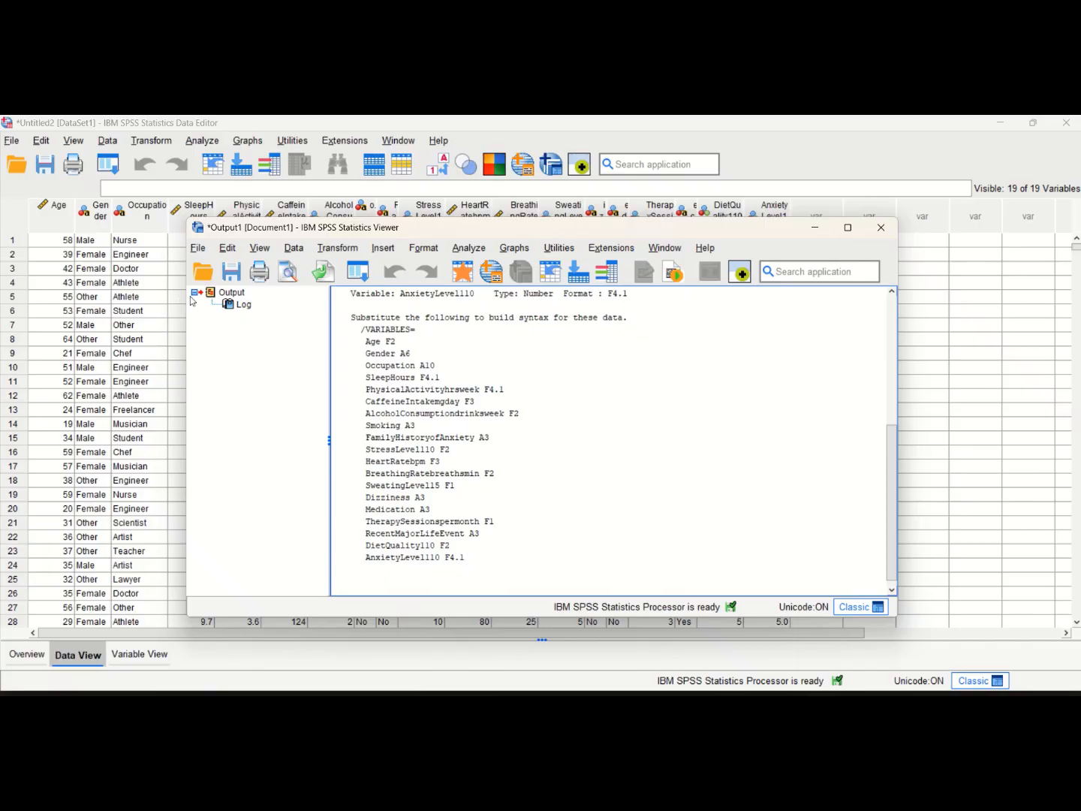
{"action": "left_click", "coordinate": [157, 282]}
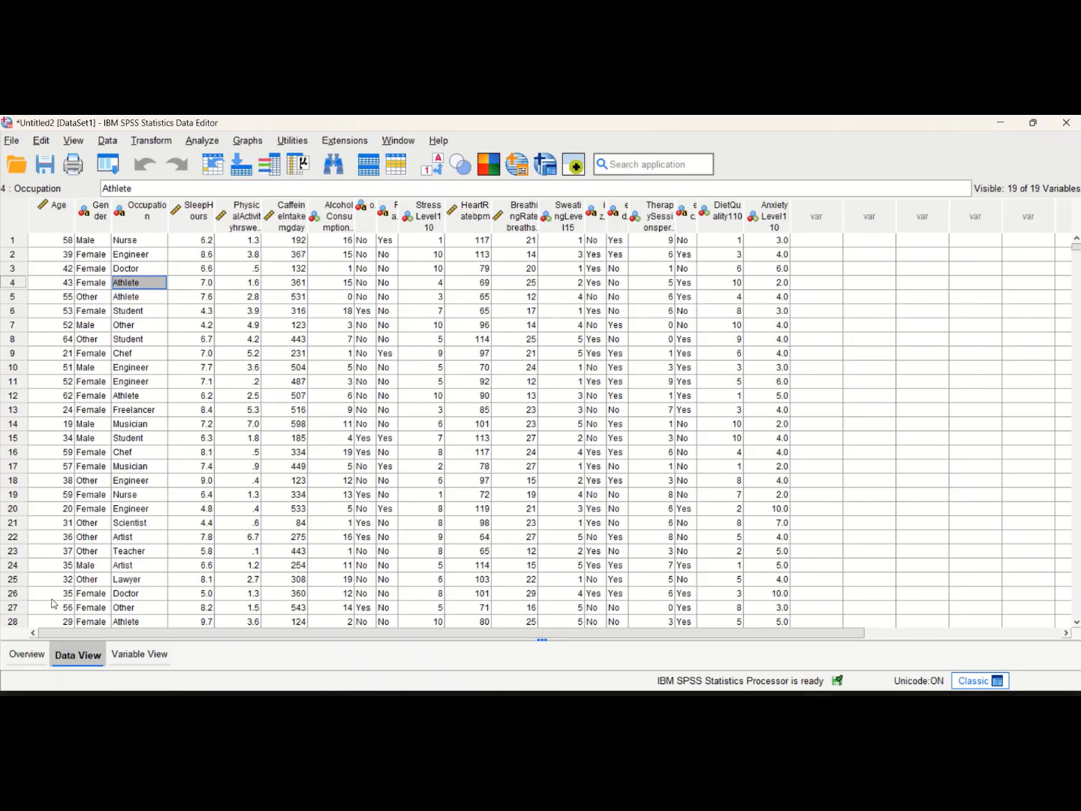
{"action": "left_click", "coordinate": [139, 656]}
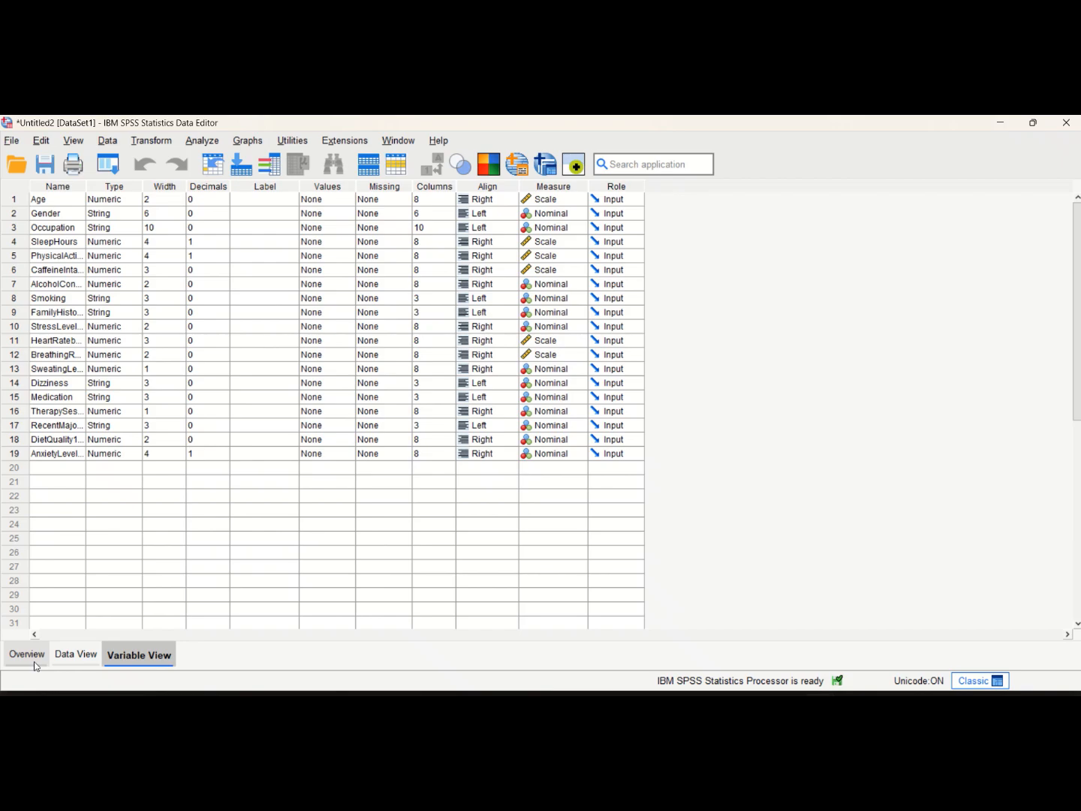
{"action": "left_click", "coordinate": [64, 659]}
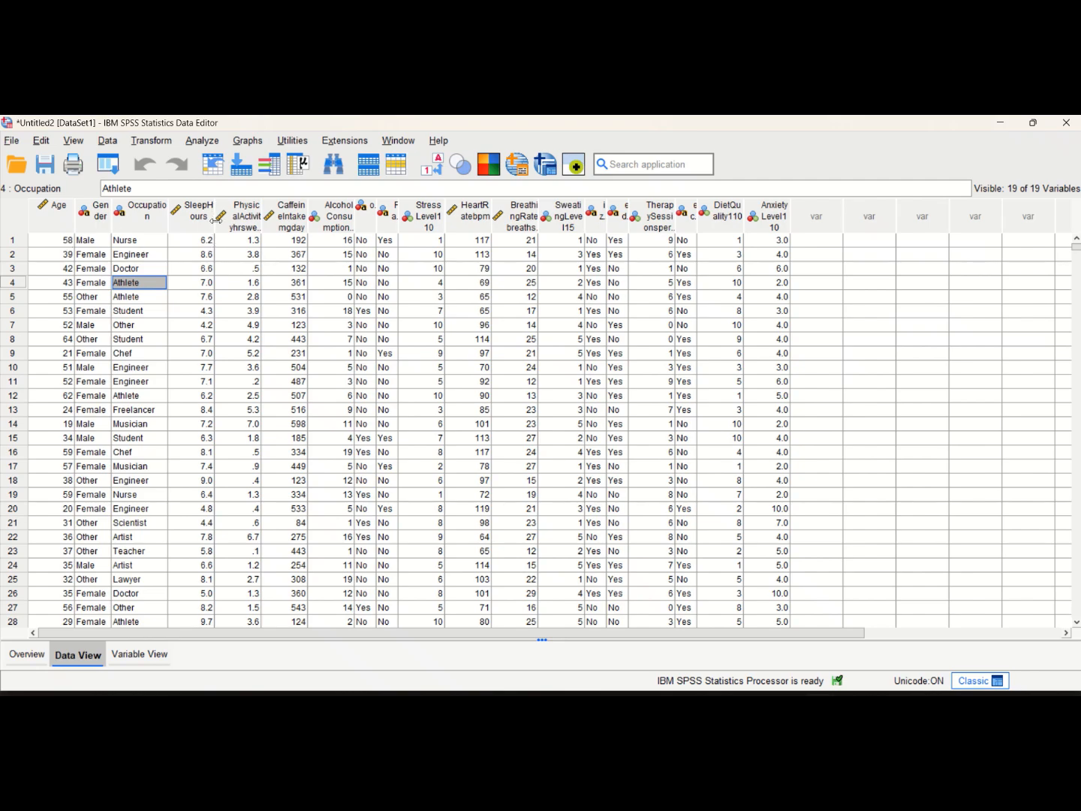
Widen the SleepHours and PhysicalActivityhrsweek columns in the data grid to make their names readable
{"action": "left_click_drag", "start_coordinate": [214, 217], "coordinate": [229, 217]}
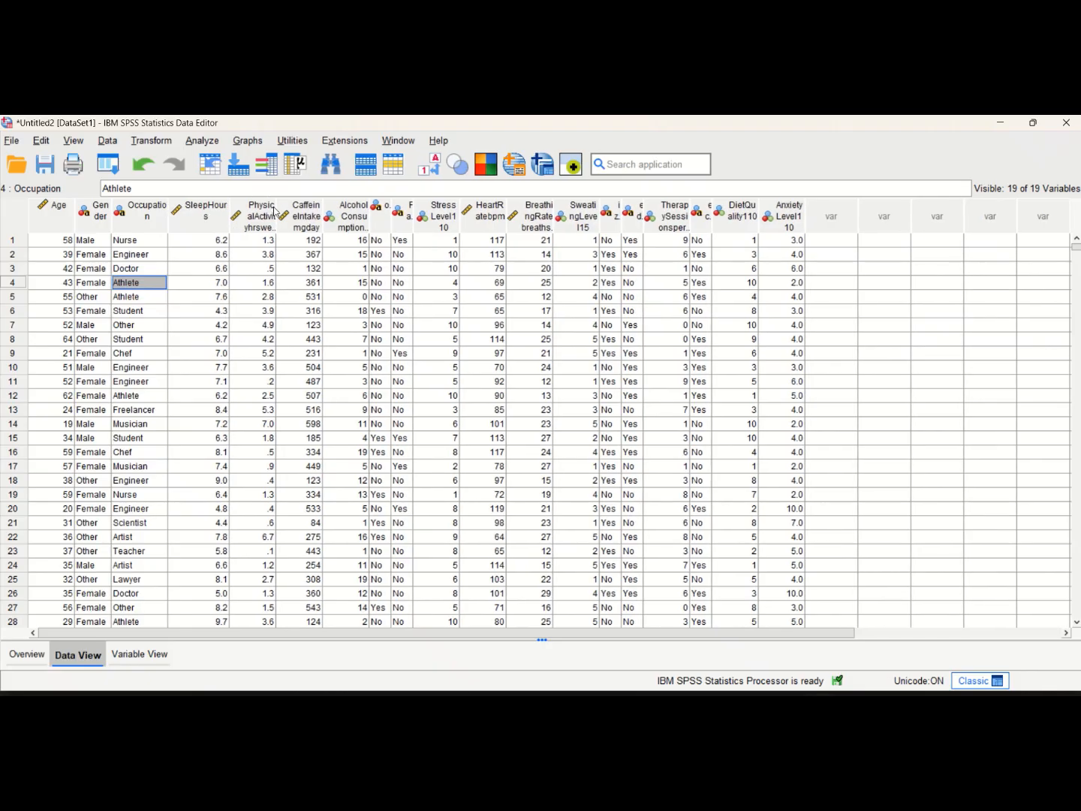
{"action": "left_click_drag", "start_coordinate": [276, 212], "coordinate": [326, 212]}
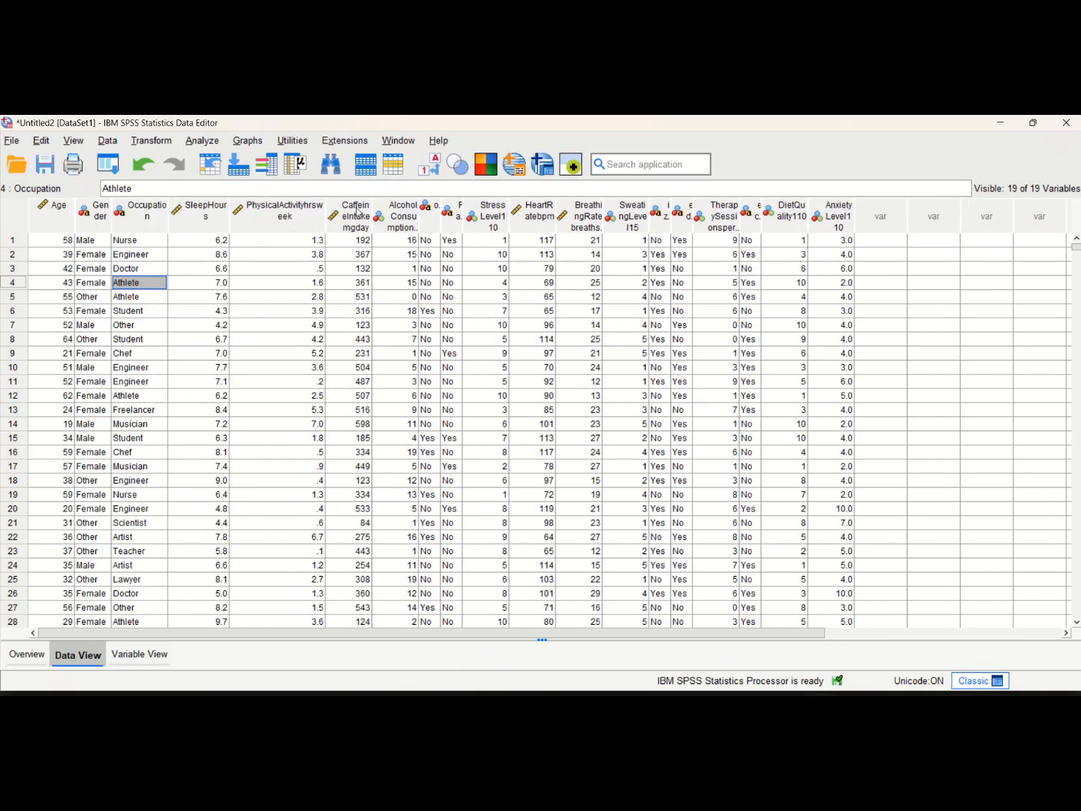
{"action": "double_click", "coordinate": [369, 207]}
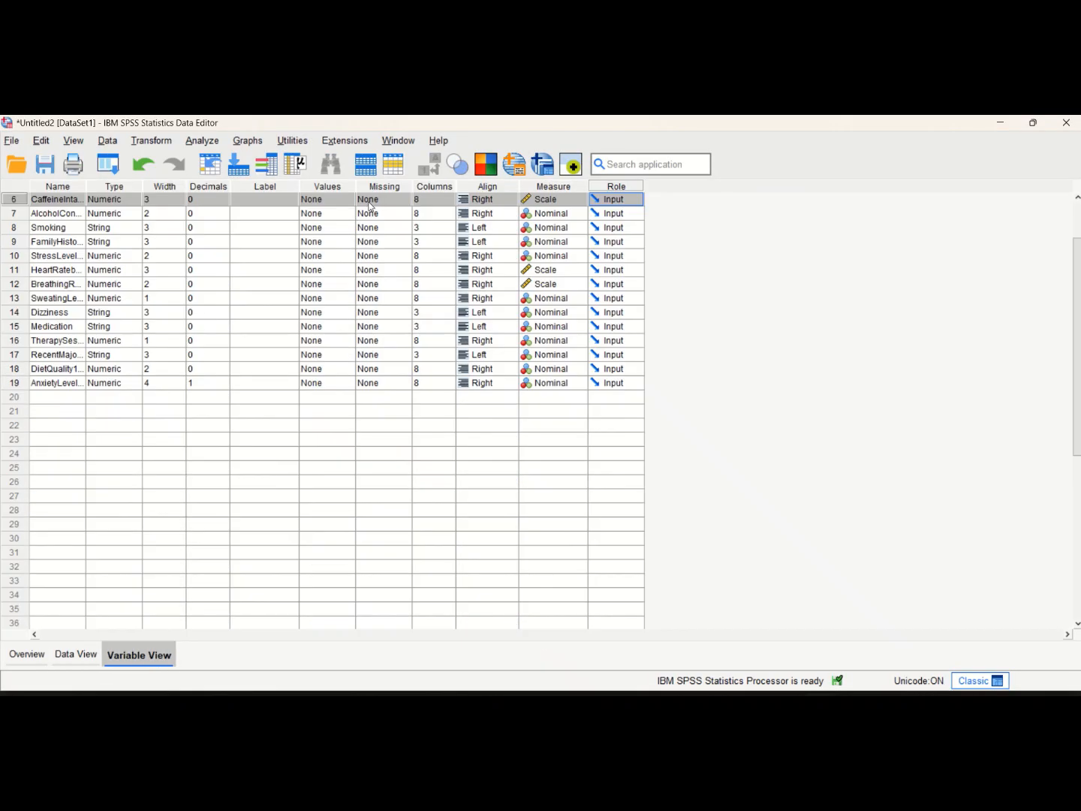
{"action": "left_click", "coordinate": [78, 653]}
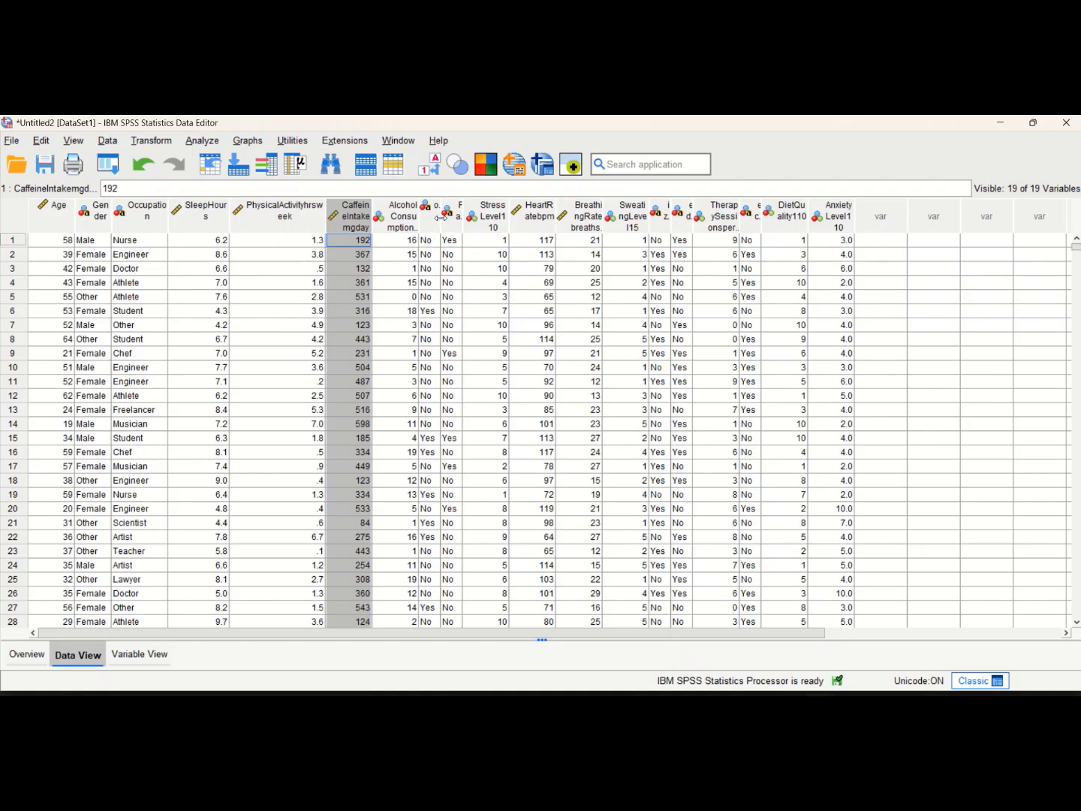
Widen the Smoking, FamilyHistoryofAnxiety and AlcoholConsumptiondrinksweek columns to make their names readable
{"action": "left_click_drag", "start_coordinate": [448, 216], "coordinate": [631, 215]}
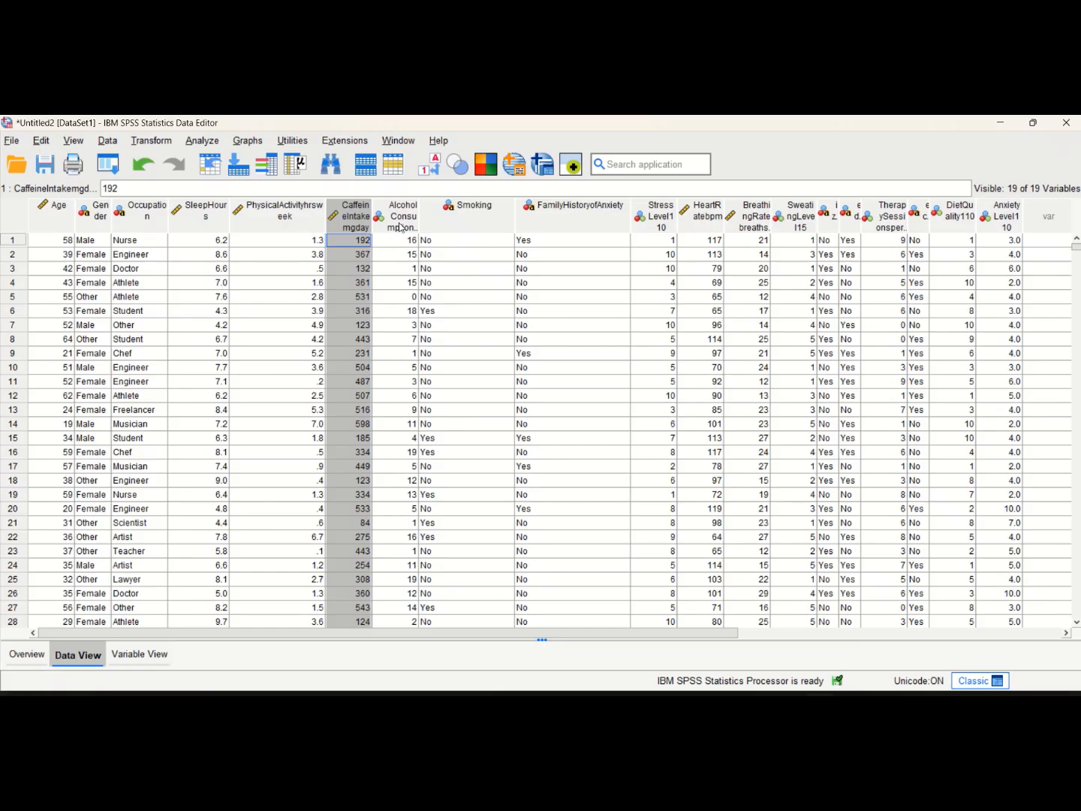
{"action": "left_click", "coordinate": [408, 192]}
{"action": "left_click", "coordinate": [411, 215]}
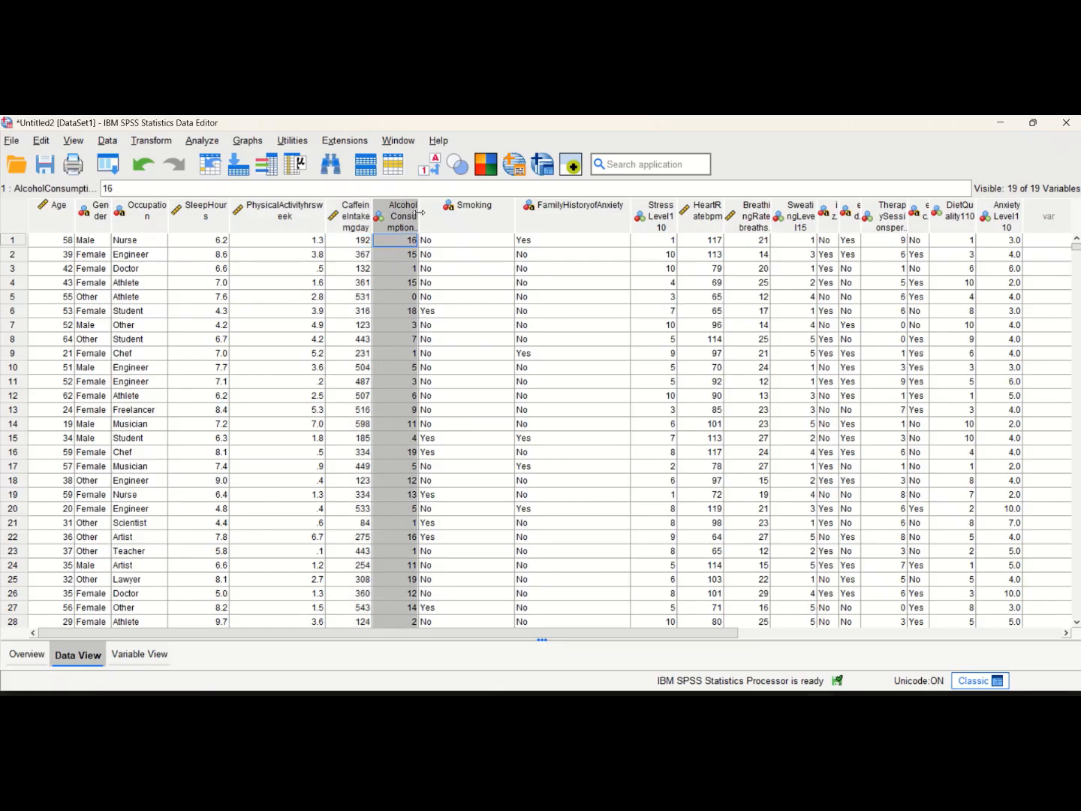
{"action": "left_click_drag", "start_coordinate": [418, 213], "coordinate": [497, 212]}
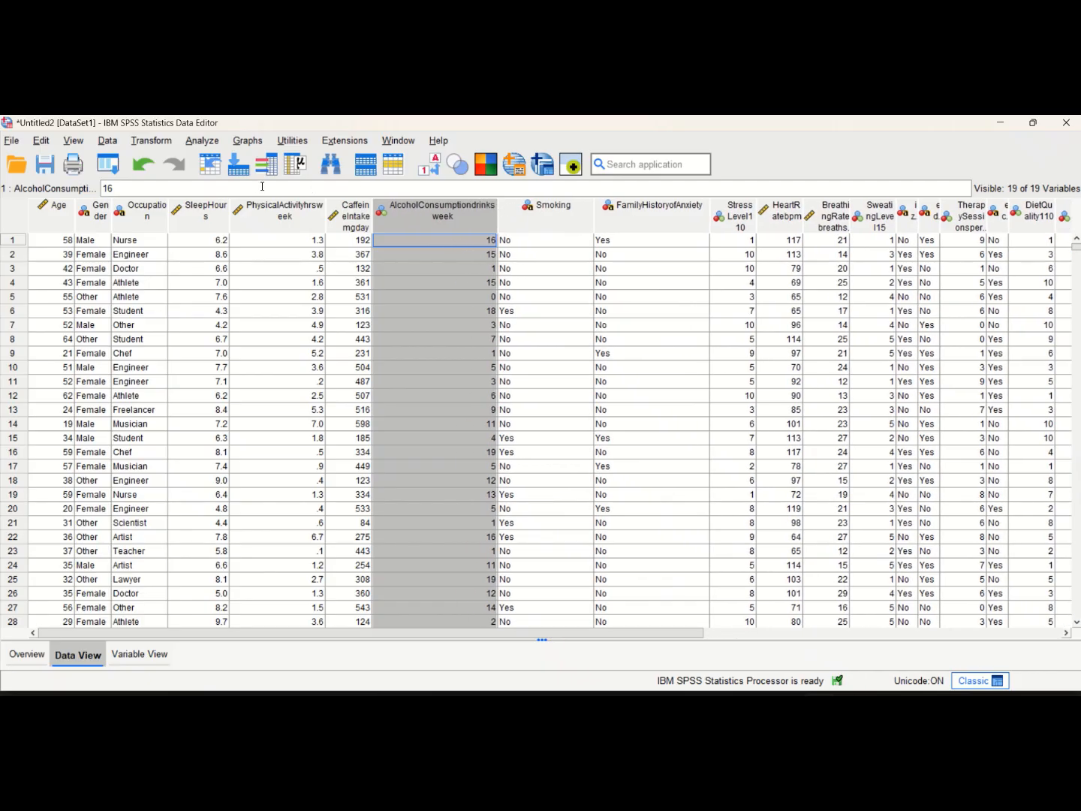
Set up a Frequencies analysis of AlcoholConsumptiondrinksweek with the display of frequency tables turned off
{"action": "left_click", "coordinate": [201, 141]}
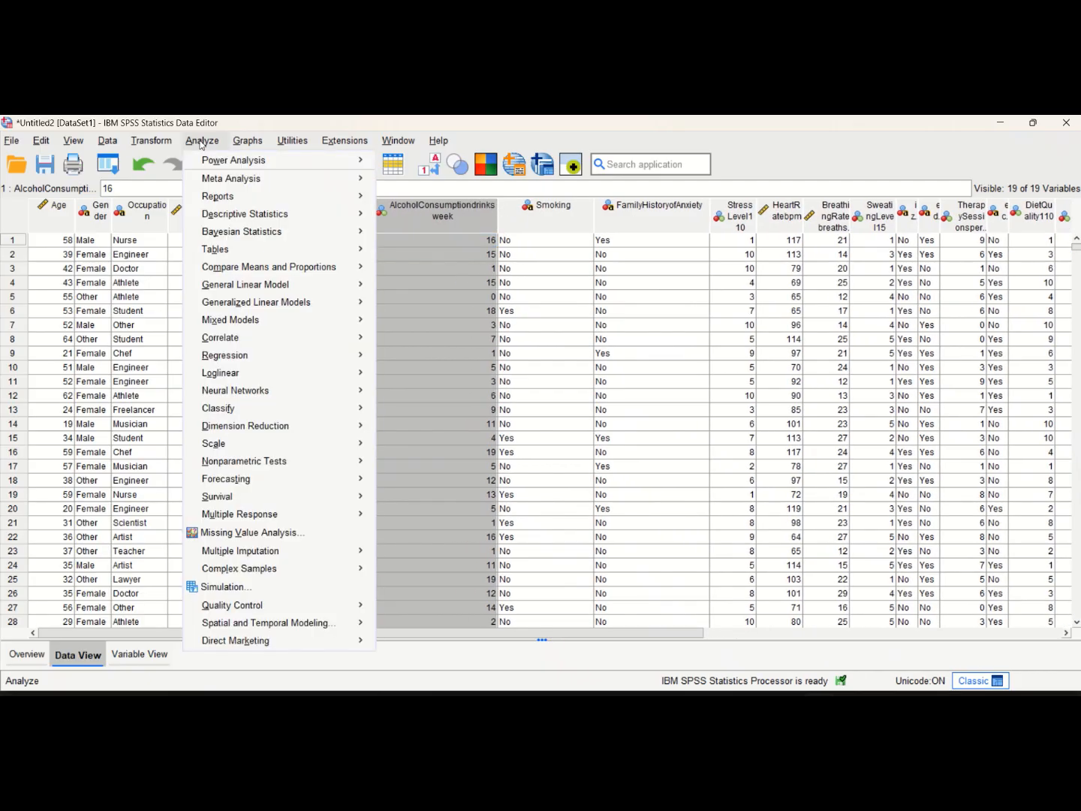
{"action": "mouse_move", "coordinate": [290, 217]}
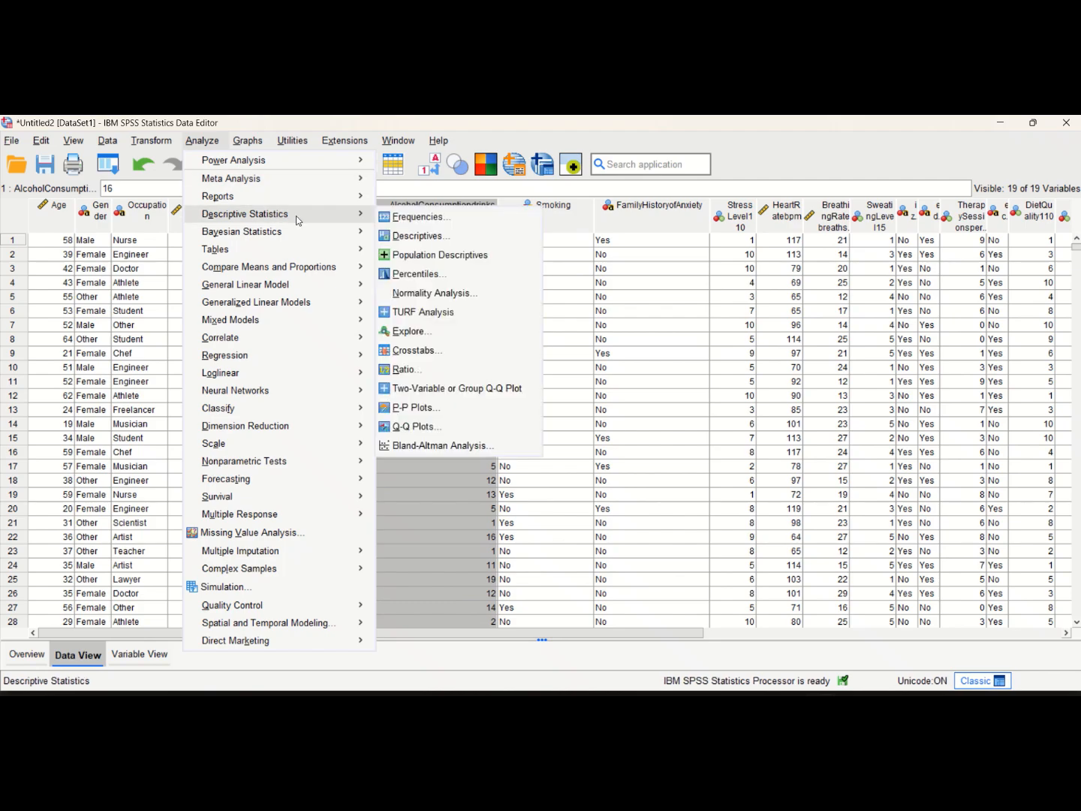
{"action": "left_click", "coordinate": [398, 217]}
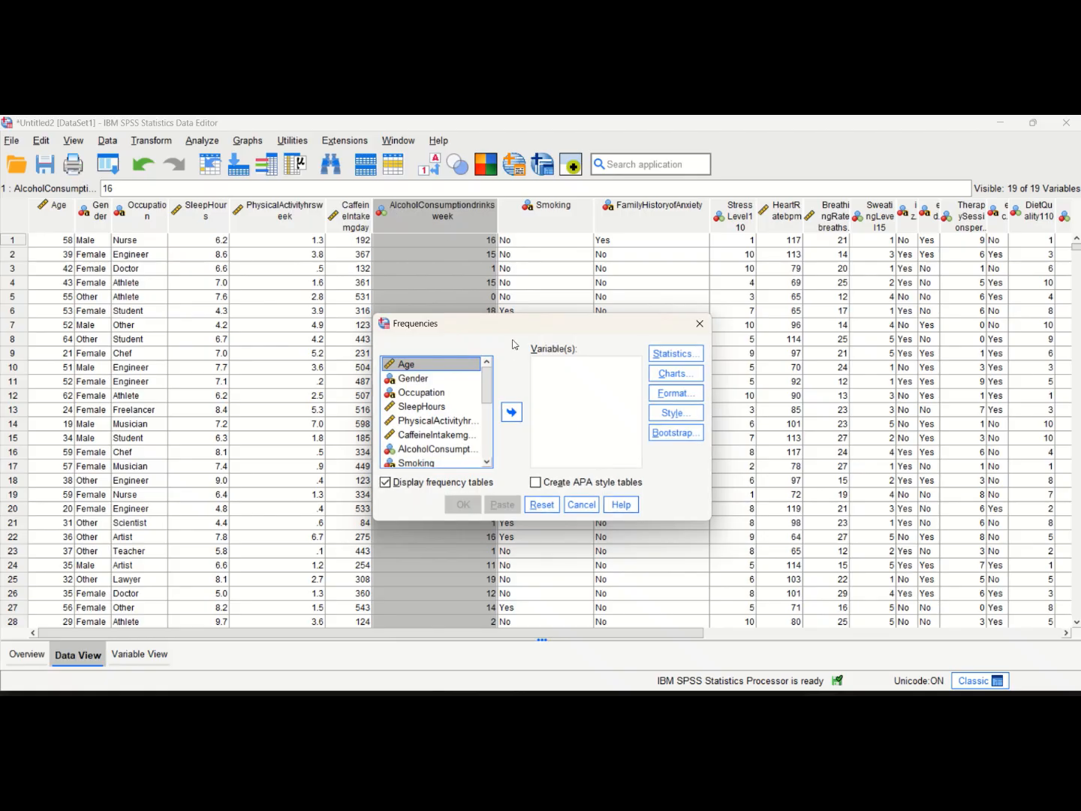
{"action": "left_click_drag", "start_coordinate": [505, 323], "coordinate": [483, 197]}
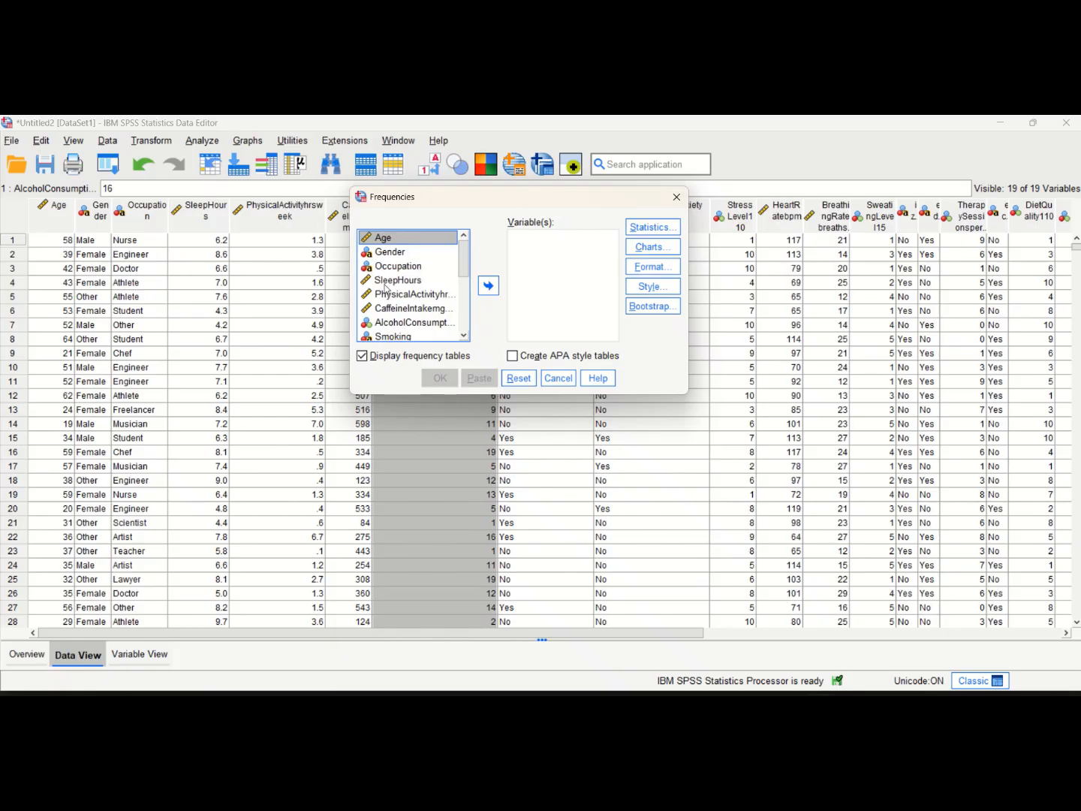
{"action": "left_click", "coordinate": [403, 329]}
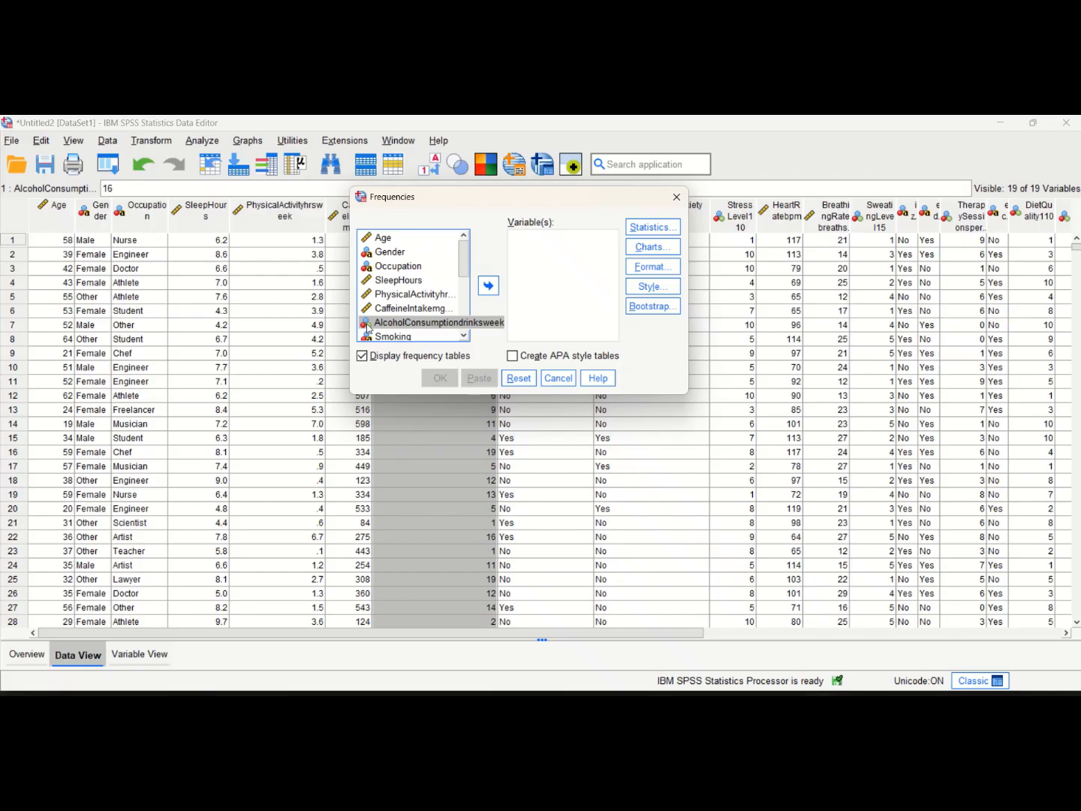
{"action": "left_click", "coordinate": [495, 290]}
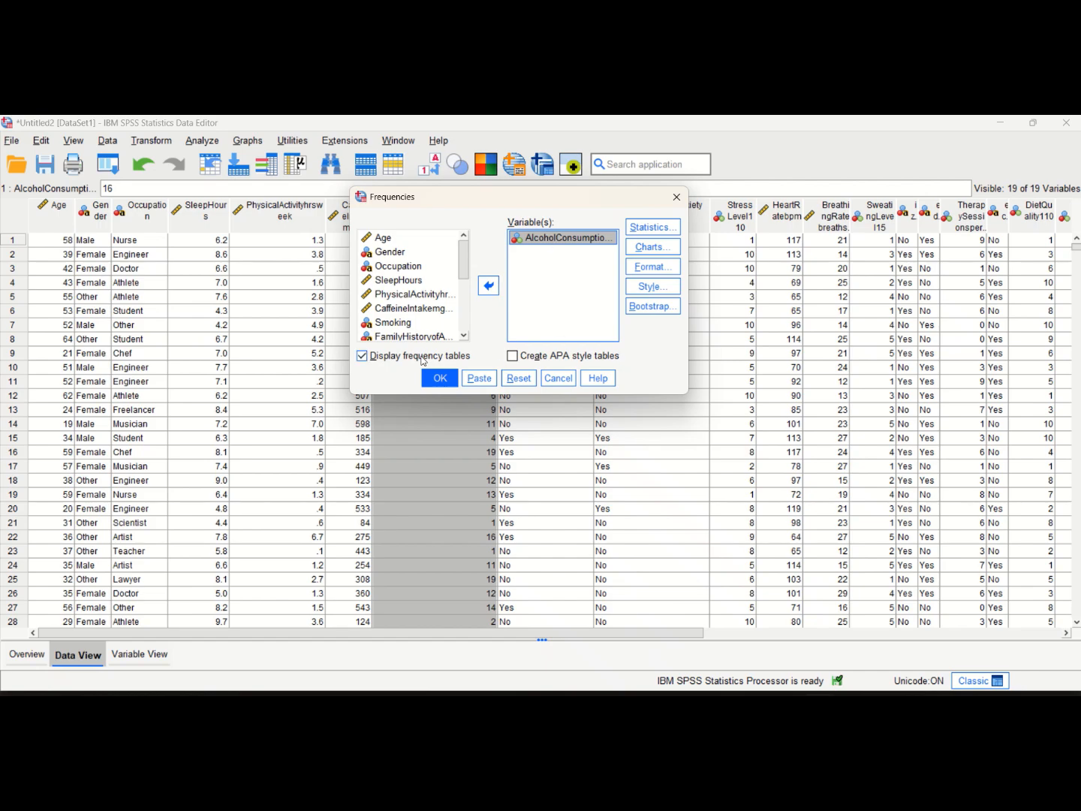
{"action": "left_click", "coordinate": [362, 357]}
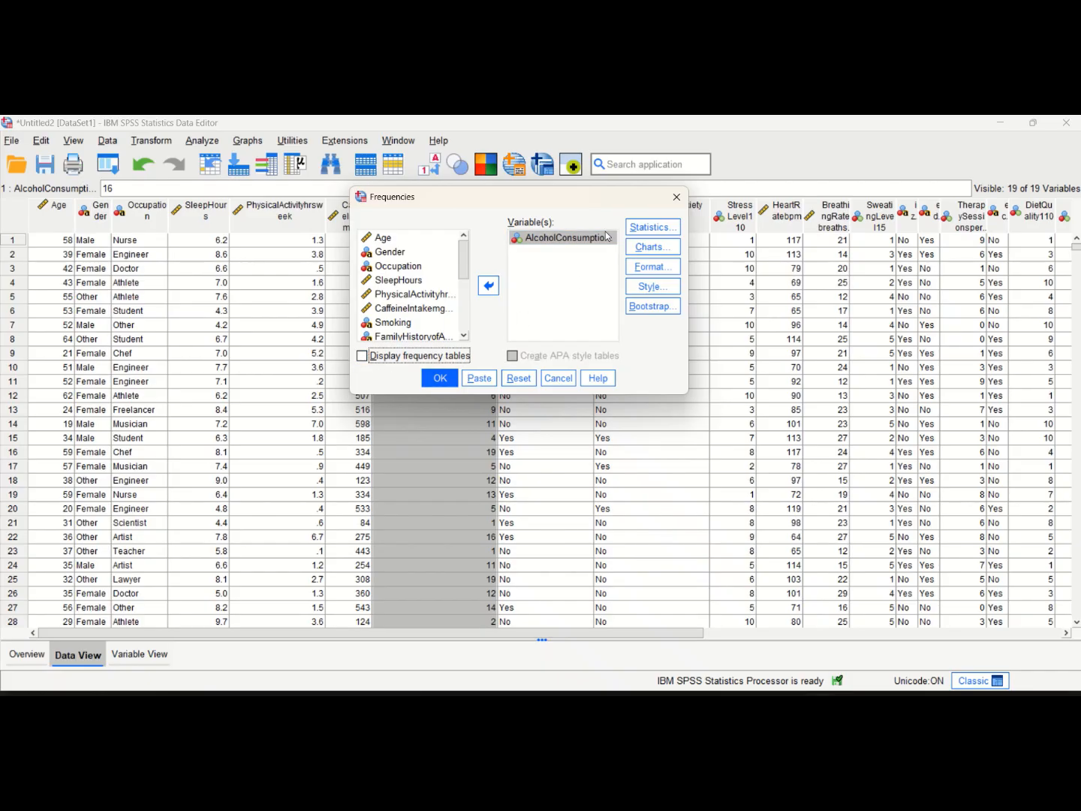
Request the mean, median, mode, standard deviation, variance and range, and run the Frequencies analysis
{"action": "left_click", "coordinate": [651, 226]}
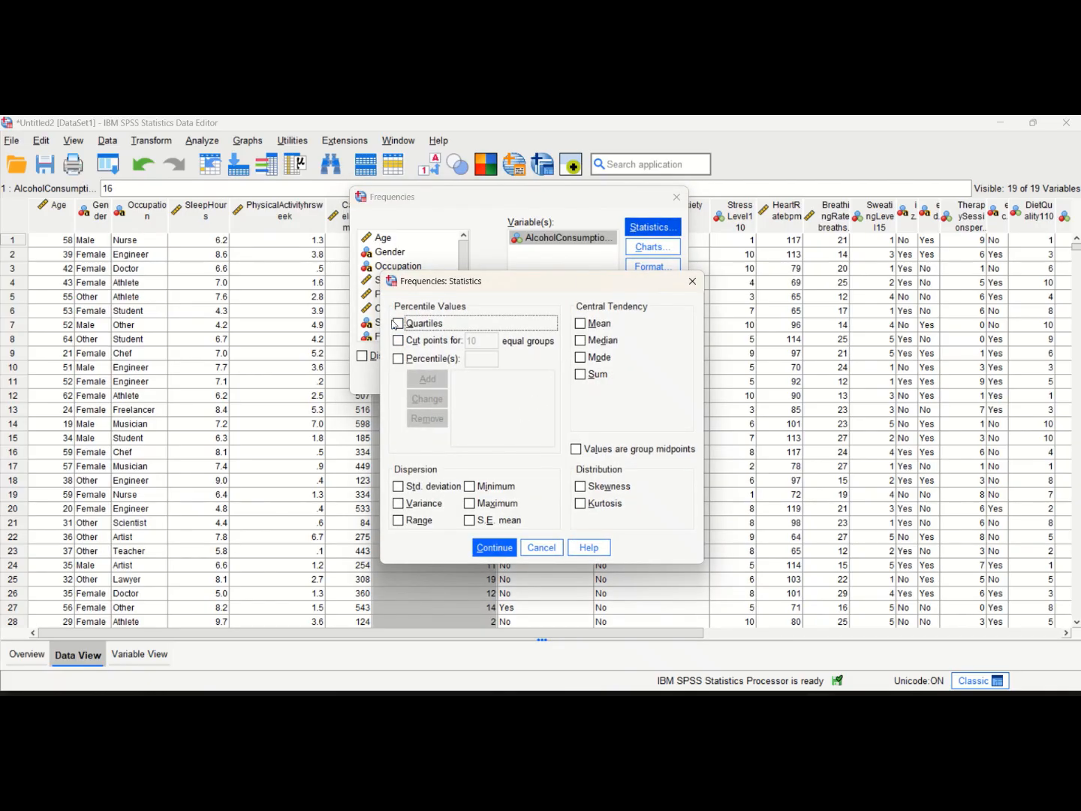
{"action": "left_click", "coordinate": [583, 324]}
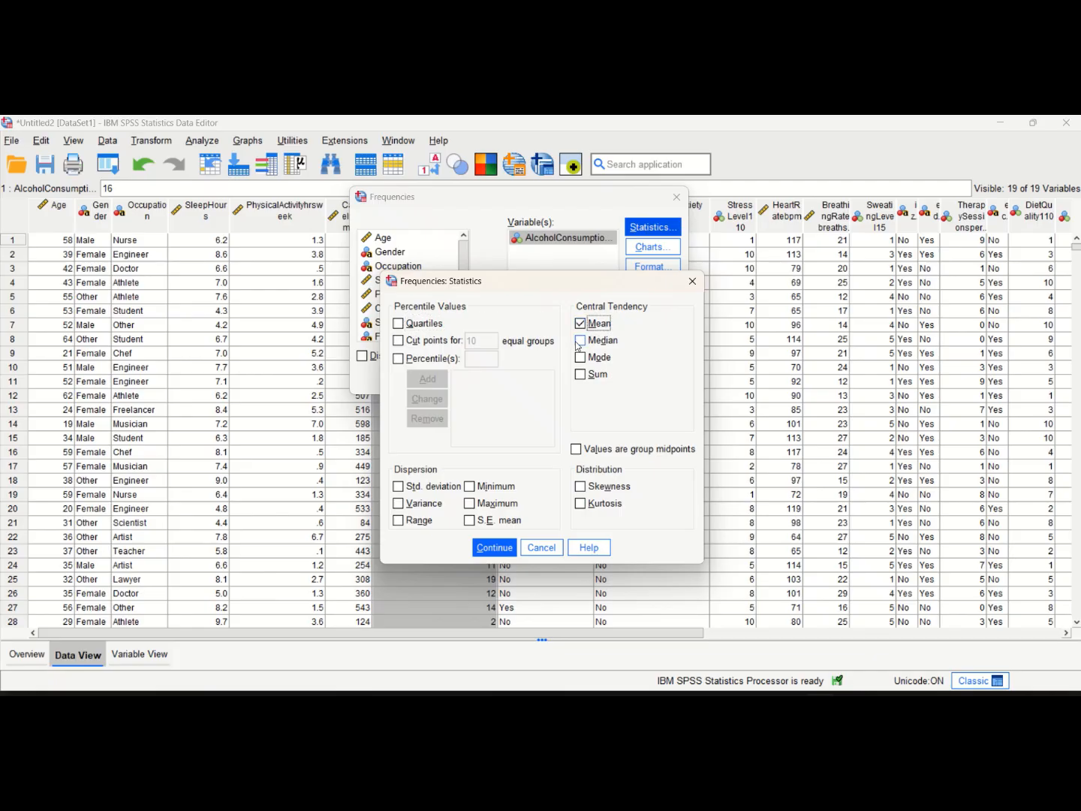
{"action": "left_click", "coordinate": [580, 341]}
{"action": "left_click", "coordinate": [582, 358]}
{"action": "left_click", "coordinate": [398, 488]}
{"action": "left_click", "coordinate": [397, 505]}
{"action": "left_click", "coordinate": [398, 521]}
{"action": "left_click", "coordinate": [499, 553]}
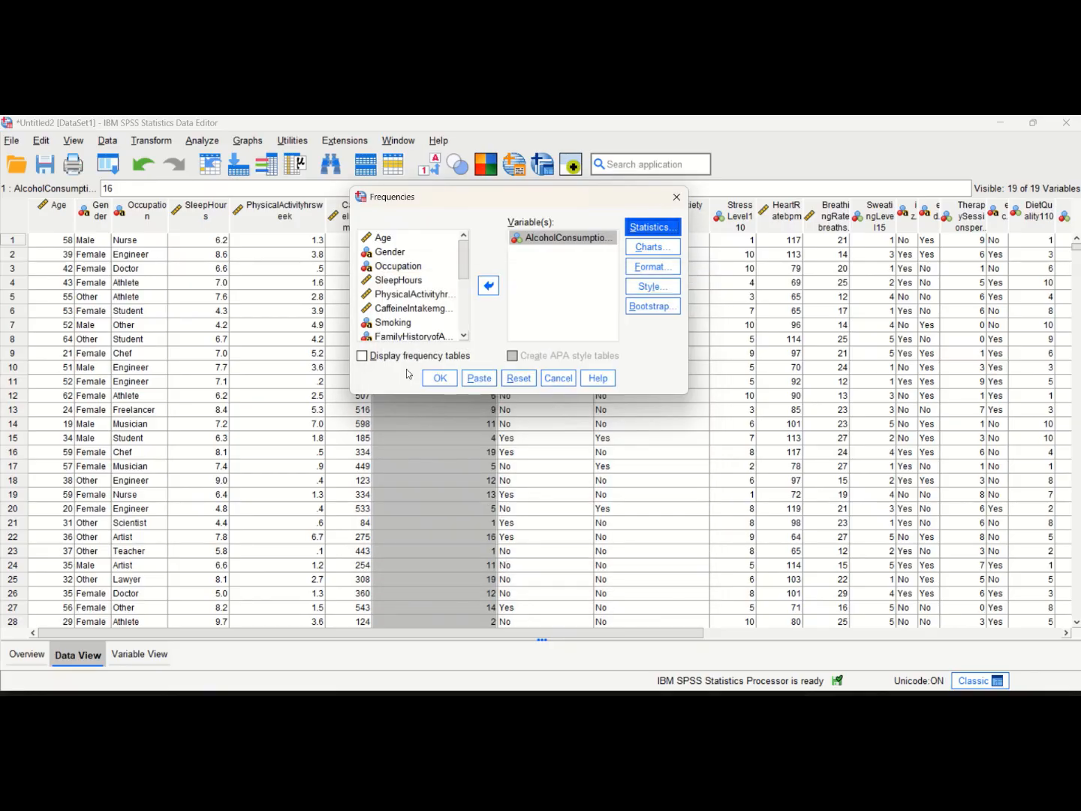
{"action": "left_click", "coordinate": [437, 380]}
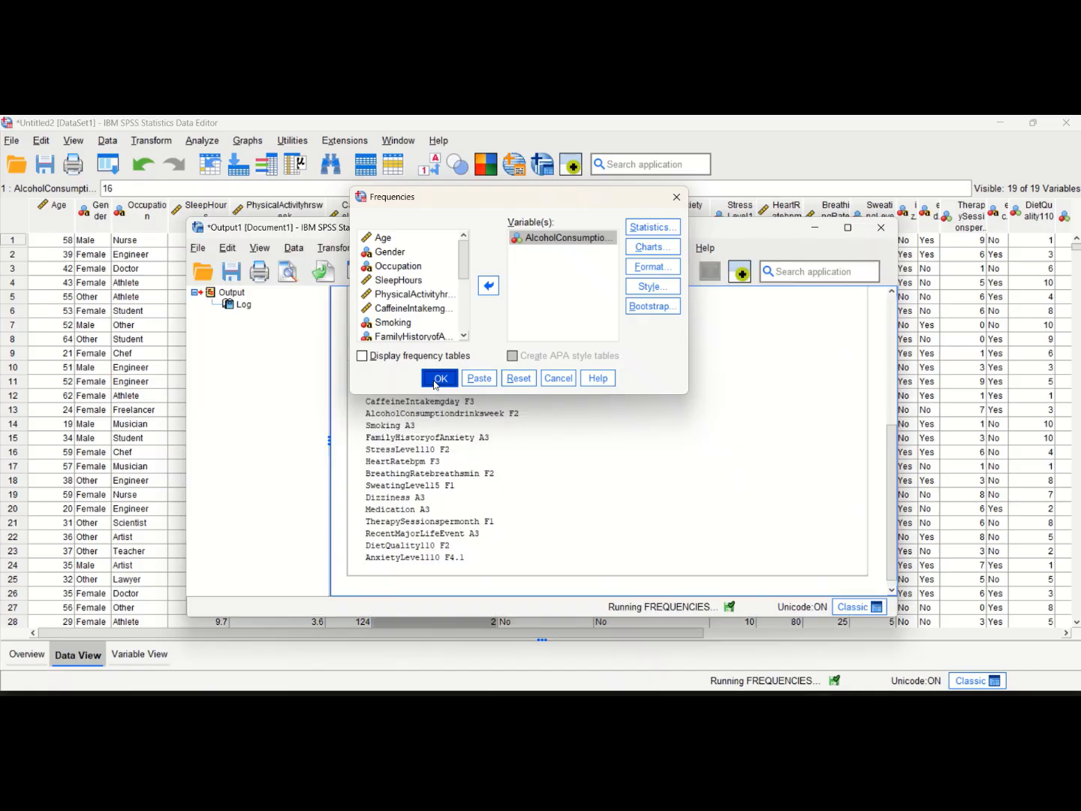
Maximize the output window and examine the statistics table for AlcoholConsumptiondrinksweek
{"action": "left_click", "coordinate": [848, 227]}
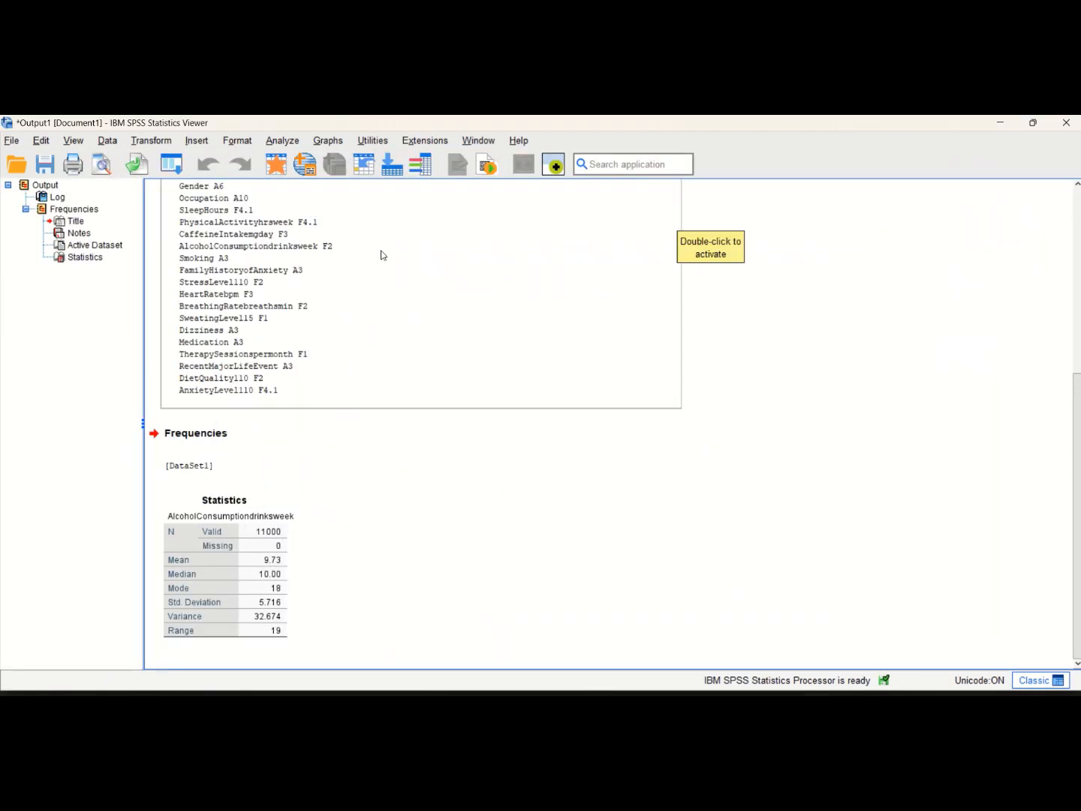
{"action": "left_click", "coordinate": [160, 301]}
{"action": "scroll", "coordinate": [160, 300], "scroll_direction": "up", "scroll_amount": 5}
{"action": "scroll", "coordinate": [162, 301], "scroll_direction": "down", "scroll_amount": 5}
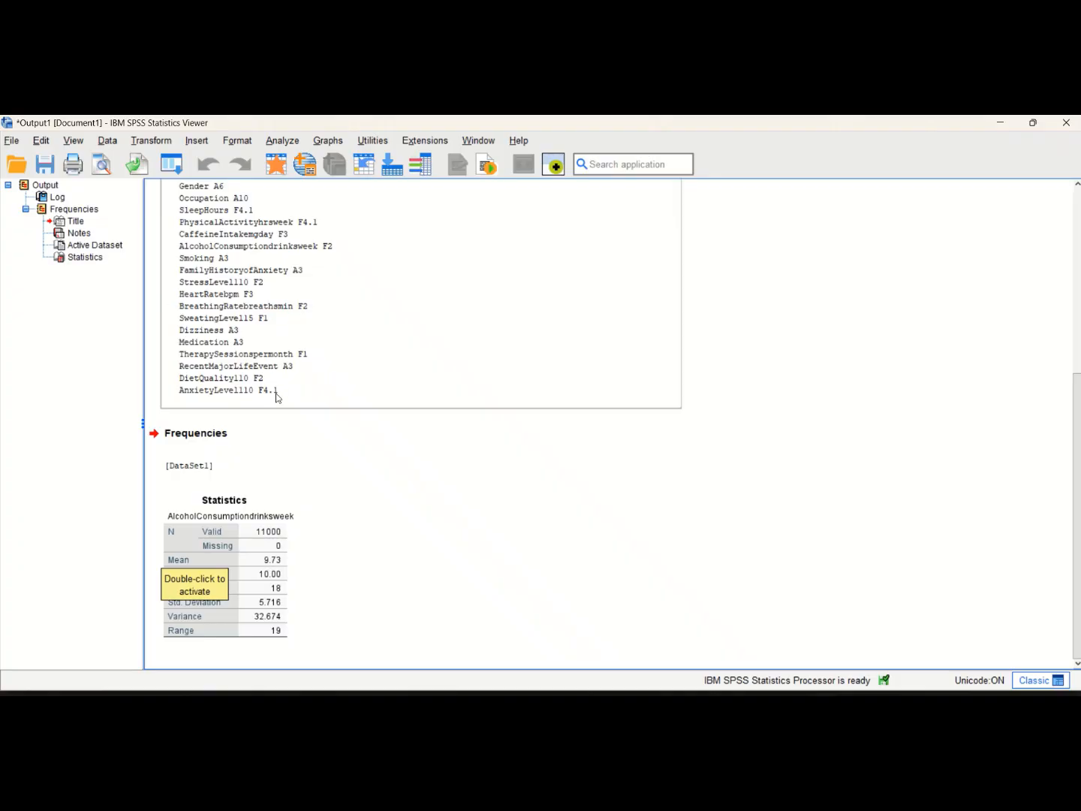
{"action": "left_click", "coordinate": [236, 602]}
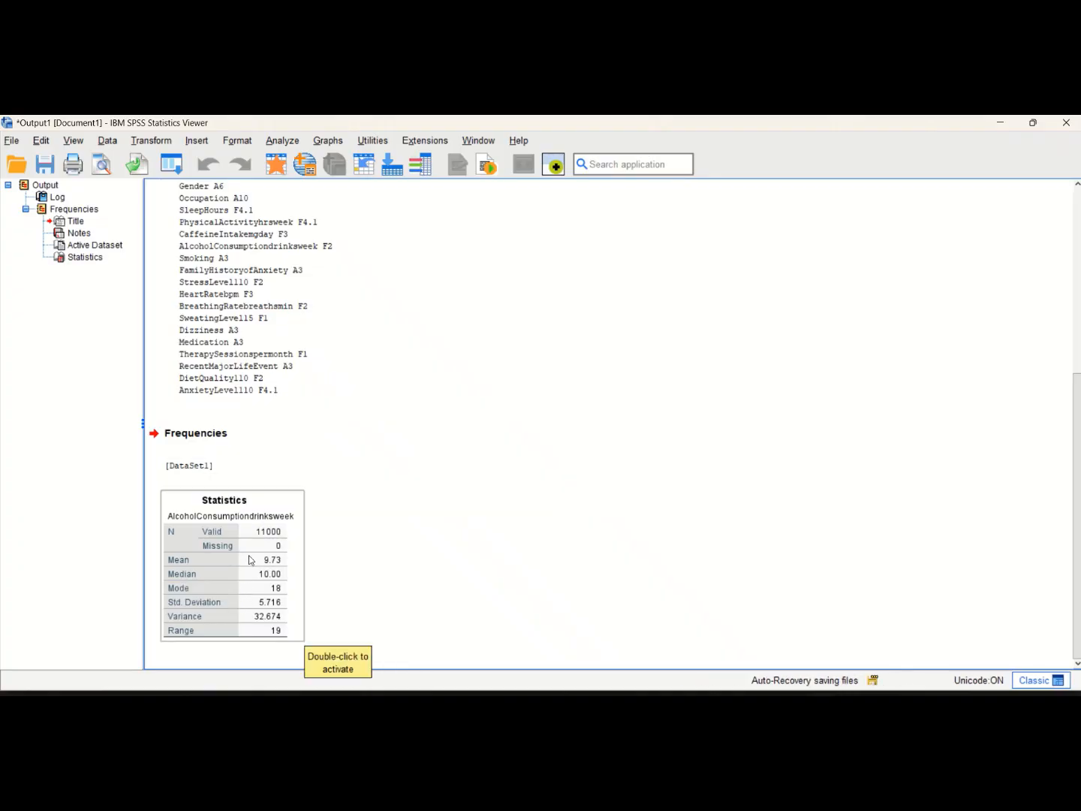
{"action": "left_click", "coordinate": [206, 519]}
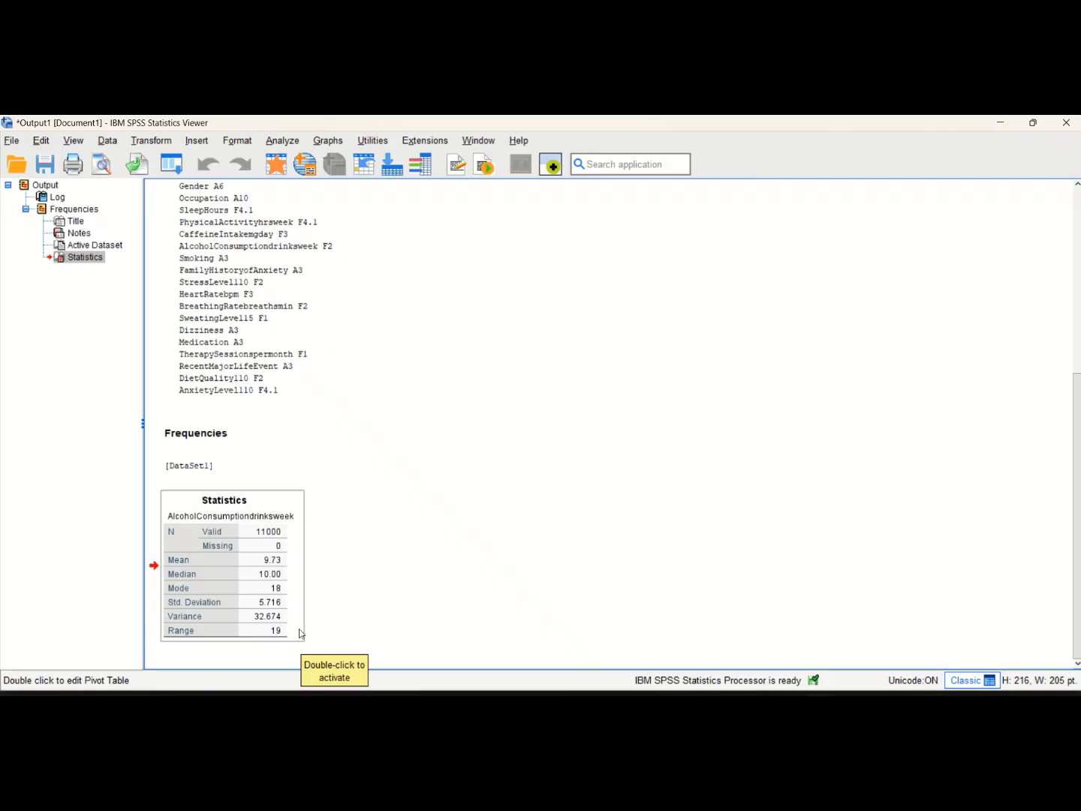
Add SleepHours to the Frequencies analysis alongside AlcoholConsumptiondrinksweek, keep the same statistics, and run it
{"action": "left_click", "coordinate": [275, 141]}
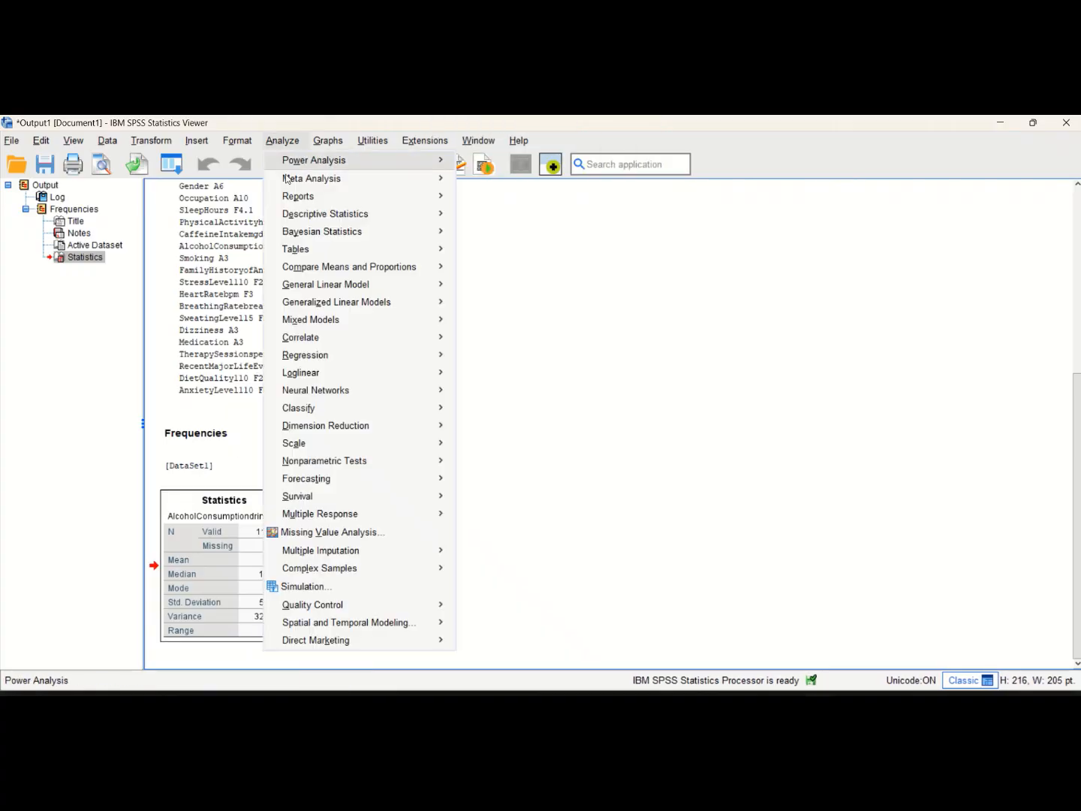
{"action": "mouse_move", "coordinate": [365, 218]}
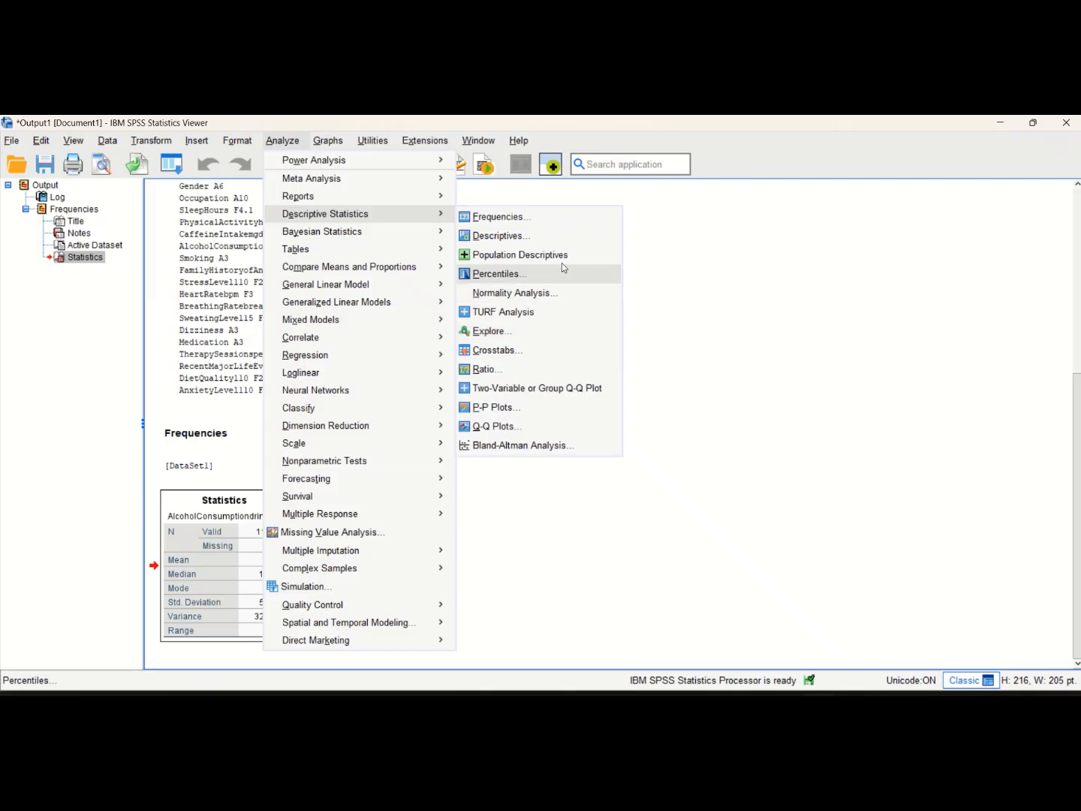
{"action": "left_click", "coordinate": [538, 223]}
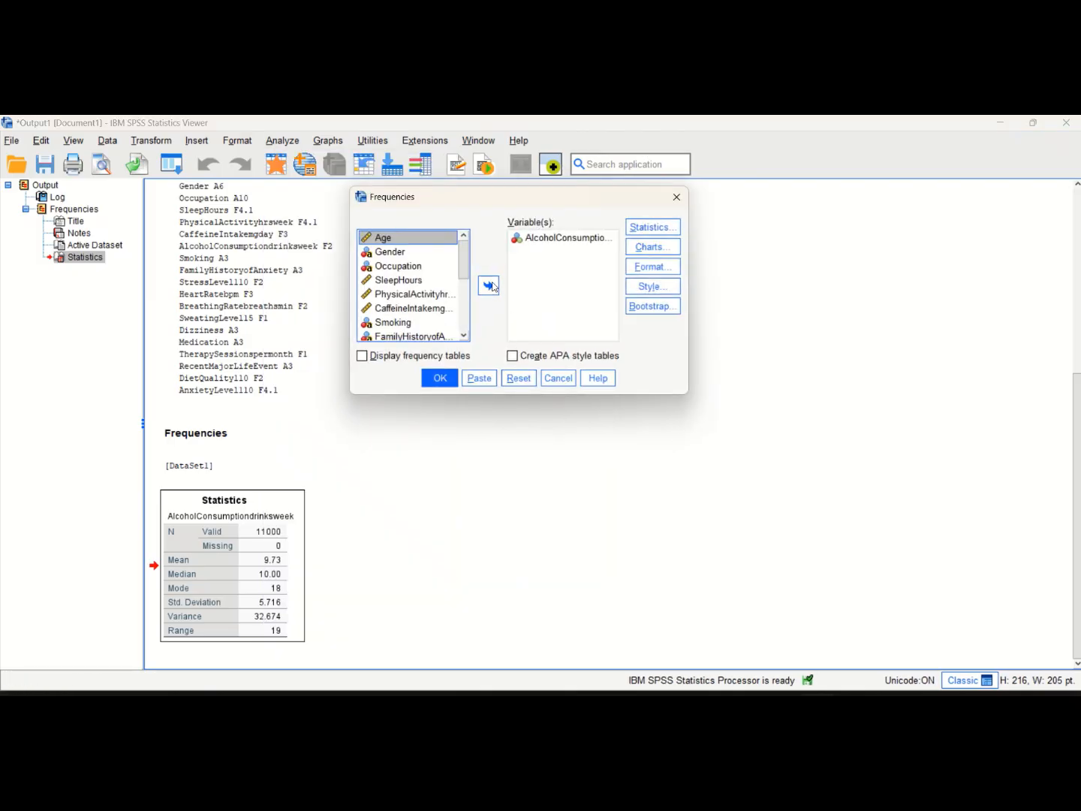
{"action": "left_click", "coordinate": [552, 239]}
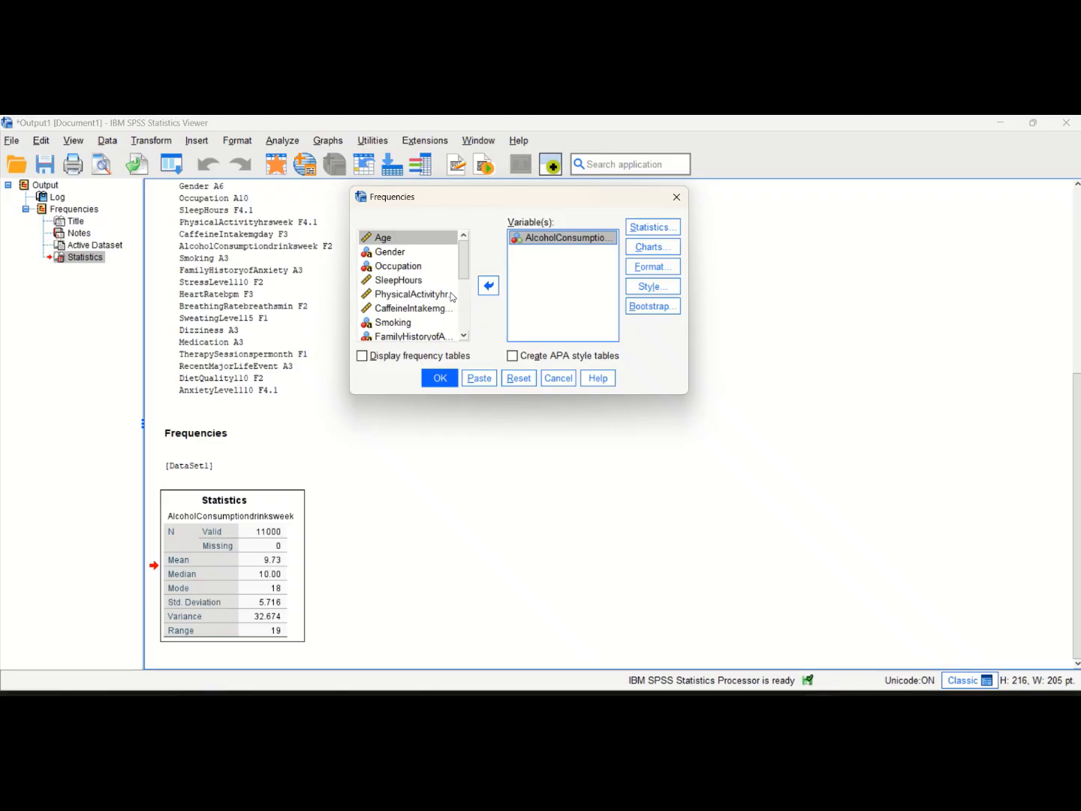
{"action": "left_click", "coordinate": [405, 282]}
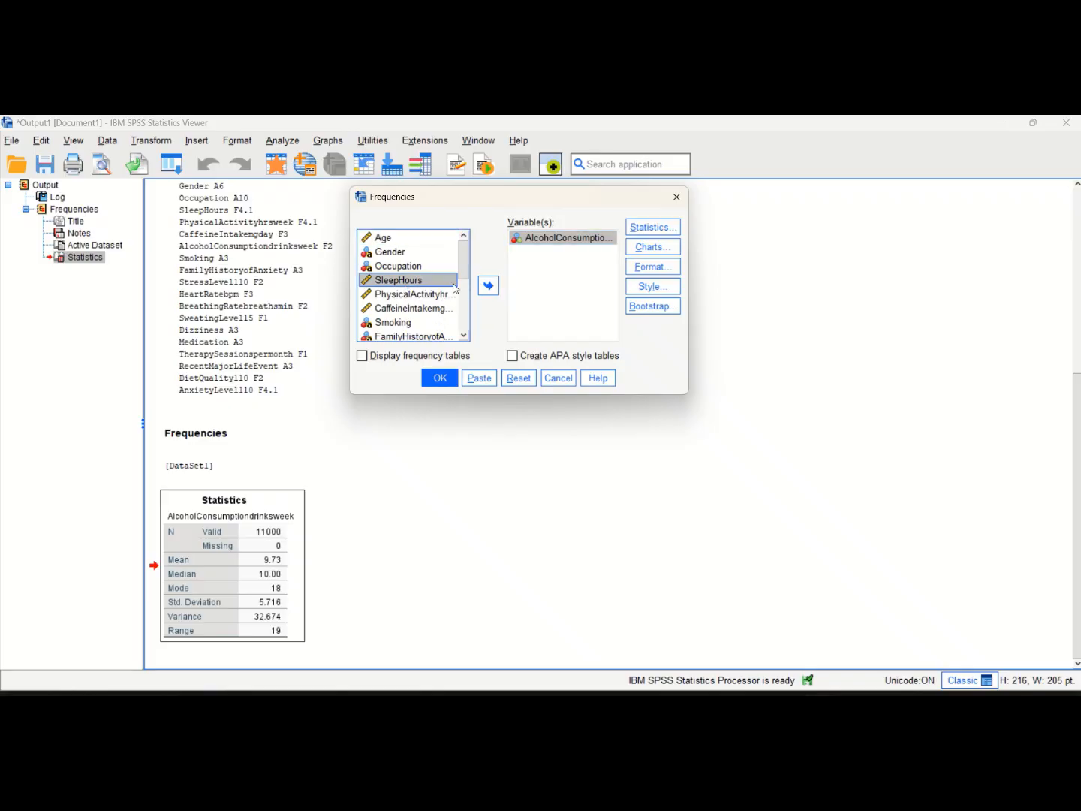
{"action": "left_click", "coordinate": [489, 286]}
{"action": "left_click", "coordinate": [653, 227]}
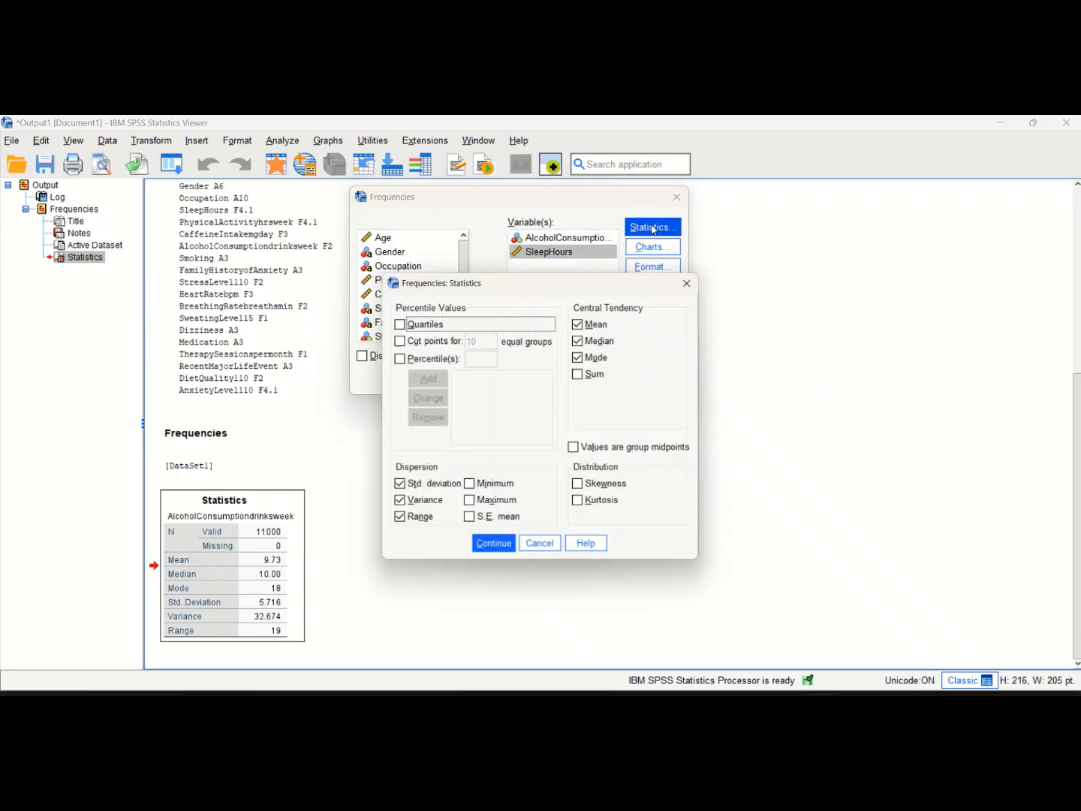
{"action": "left_click", "coordinate": [496, 548]}
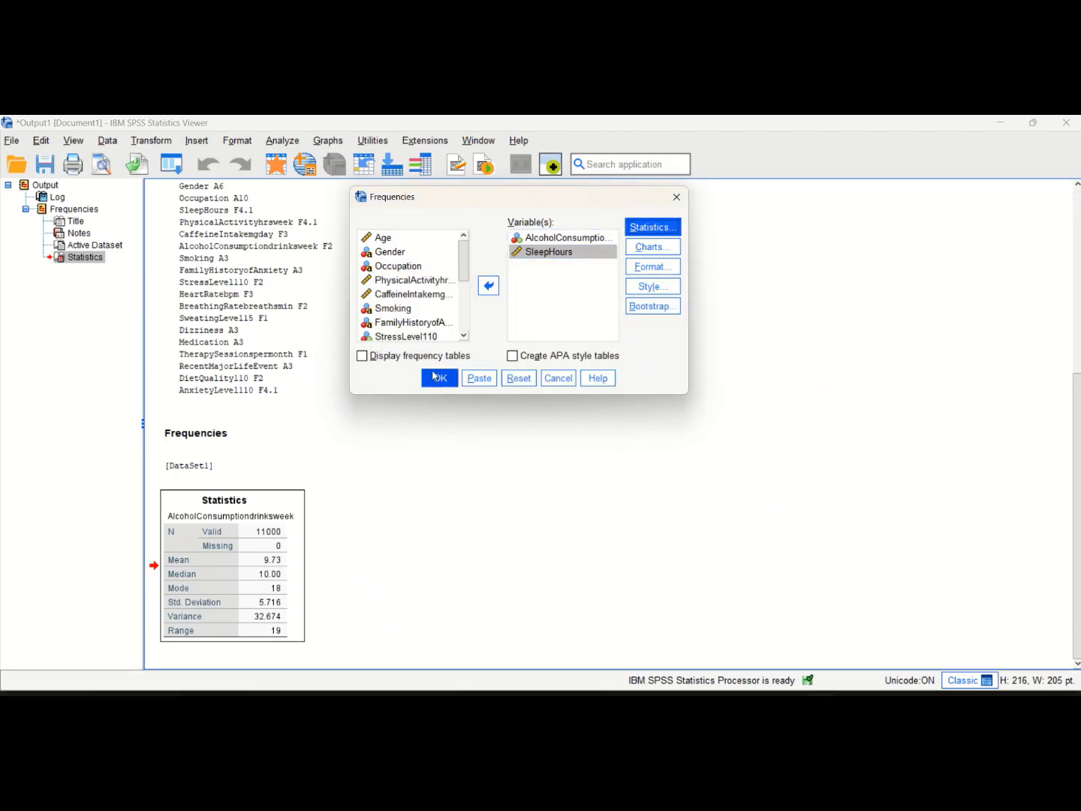
{"action": "left_click", "coordinate": [435, 379]}
Compare the statistics of AlcoholConsumptiondrinksweek and SleepHours in the new output table
{"action": "scroll", "coordinate": [434, 431], "scroll_direction": "down", "scroll_amount": 1}
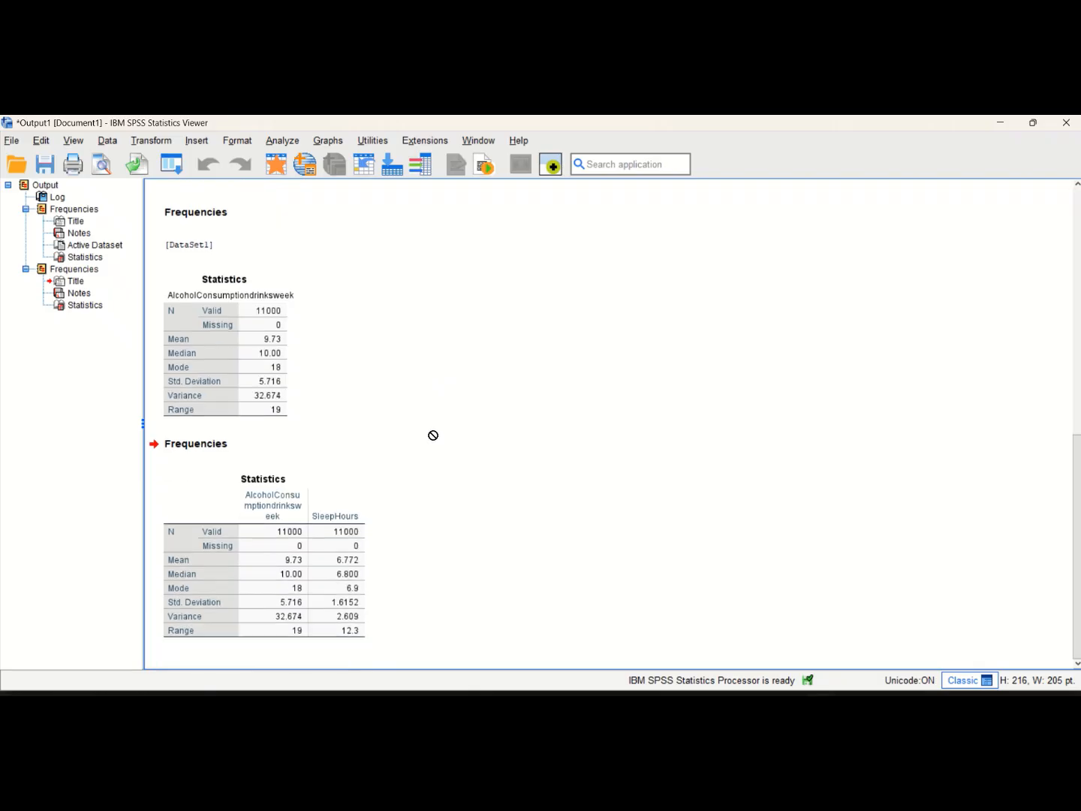
{"action": "left_click", "coordinate": [353, 515]}
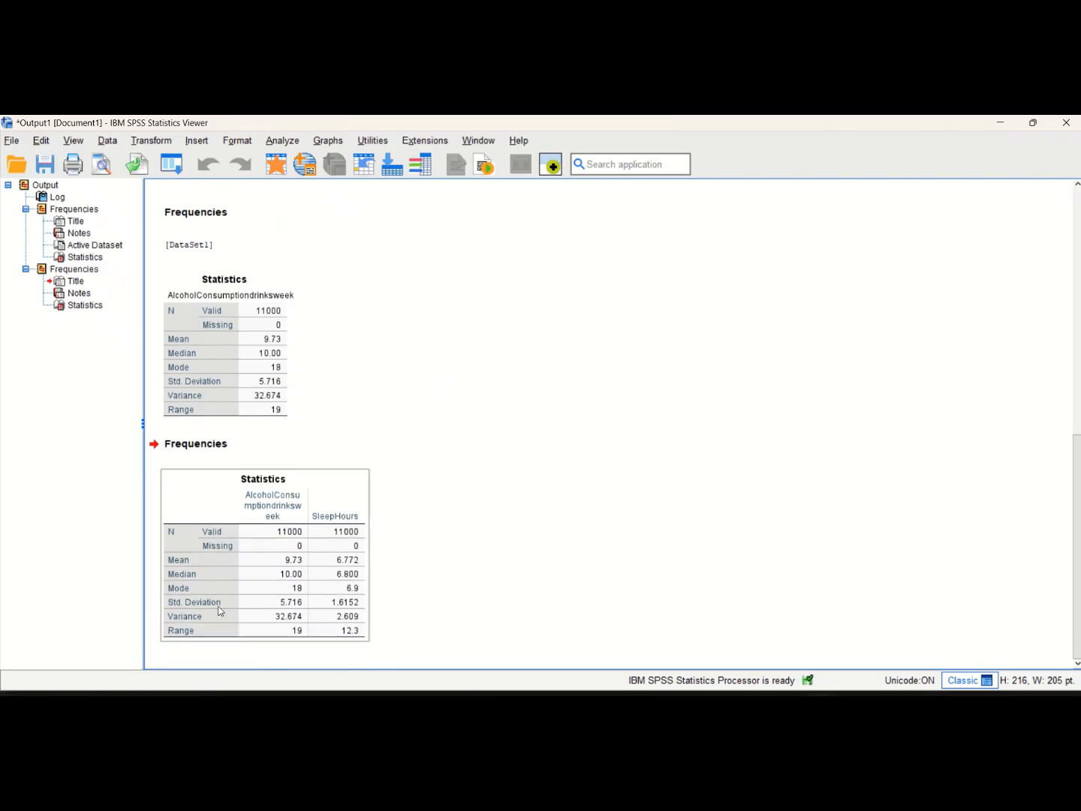
{"action": "mouse_move", "coordinate": [220, 611]}
{"action": "left_mouse_down"}
{"action": "mouse_move", "coordinate": [227, 646]}
{"action": "mouse_move", "coordinate": [218, 623]}
{"action": "left_mouse_up"}
{"action": "left_click", "coordinate": [299, 328]}
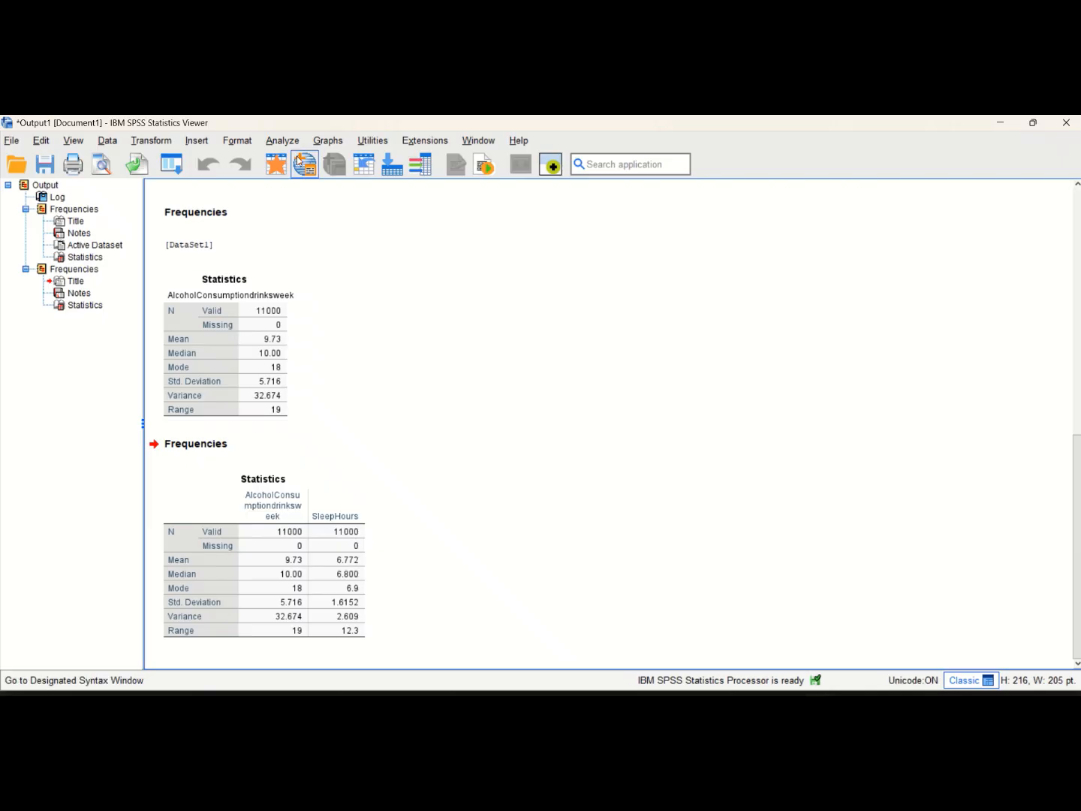
Add the Gender variable to the Frequencies analysis alongside AlcoholConsumptiondrinksweek and SleepHours, checking its column in the dataset
{"action": "left_click", "coordinate": [274, 141]}
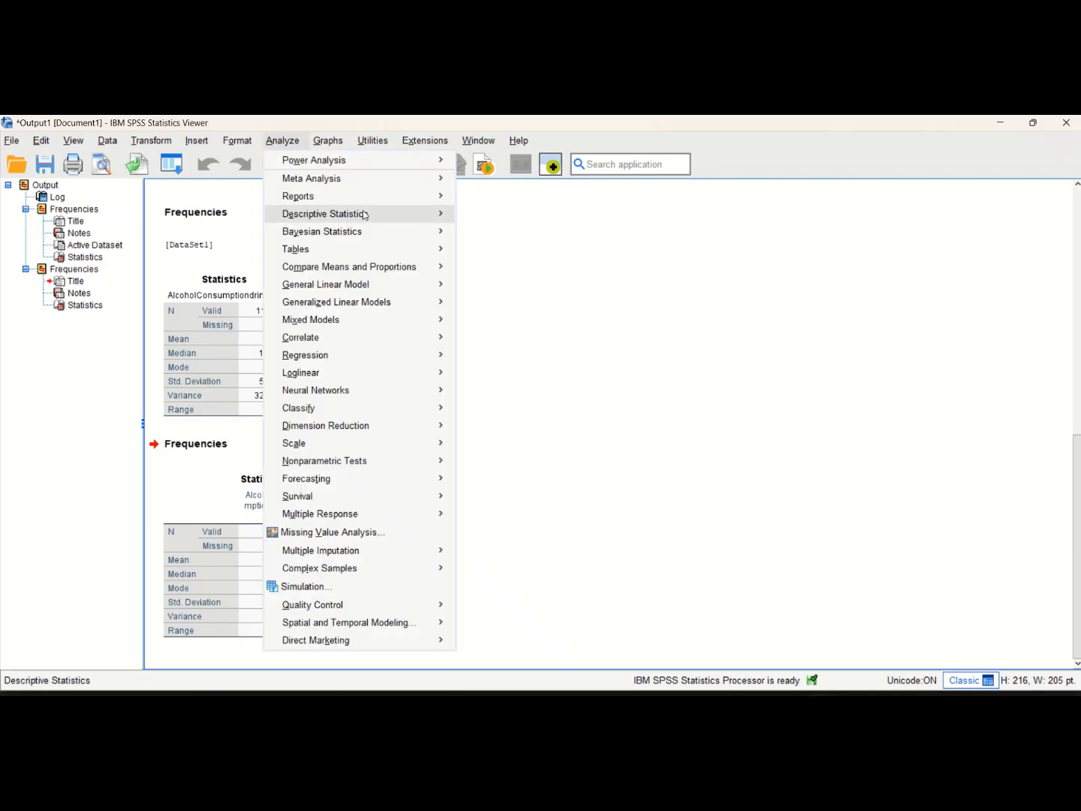
{"action": "mouse_move", "coordinate": [362, 215]}
{"action": "left_click", "coordinate": [476, 217]}
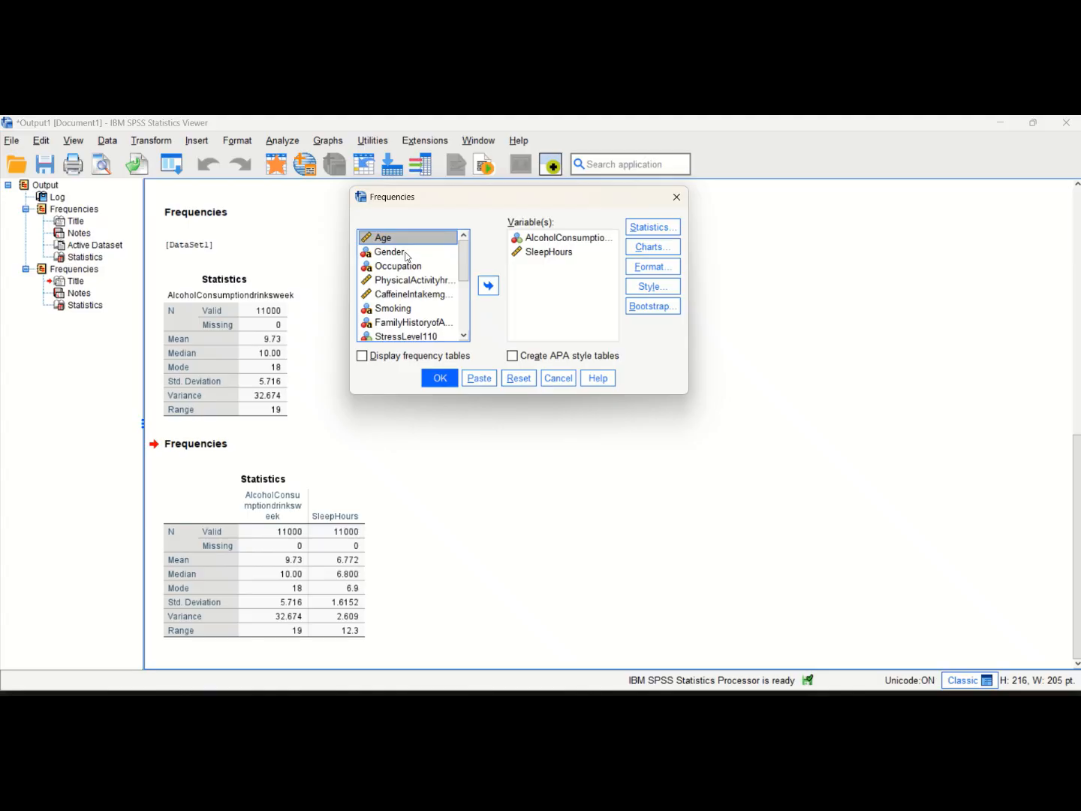
{"action": "key", "text": "alt+Tab"}
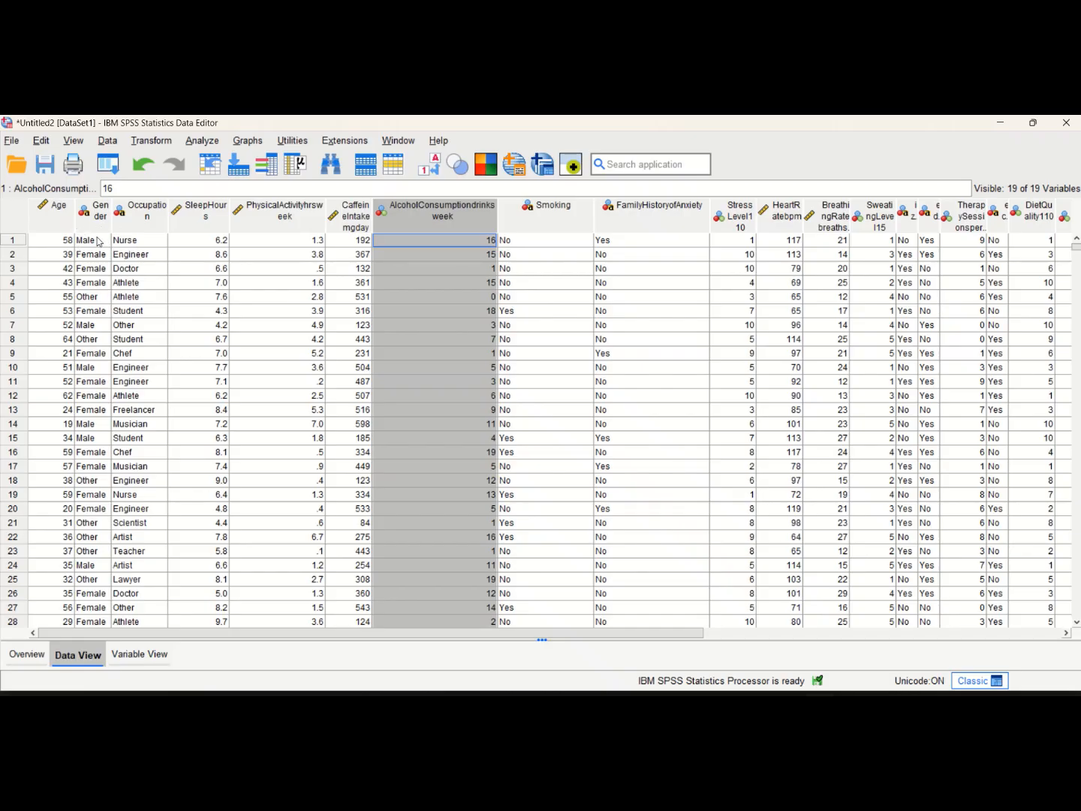
{"action": "key", "text": "alt+Tab"}
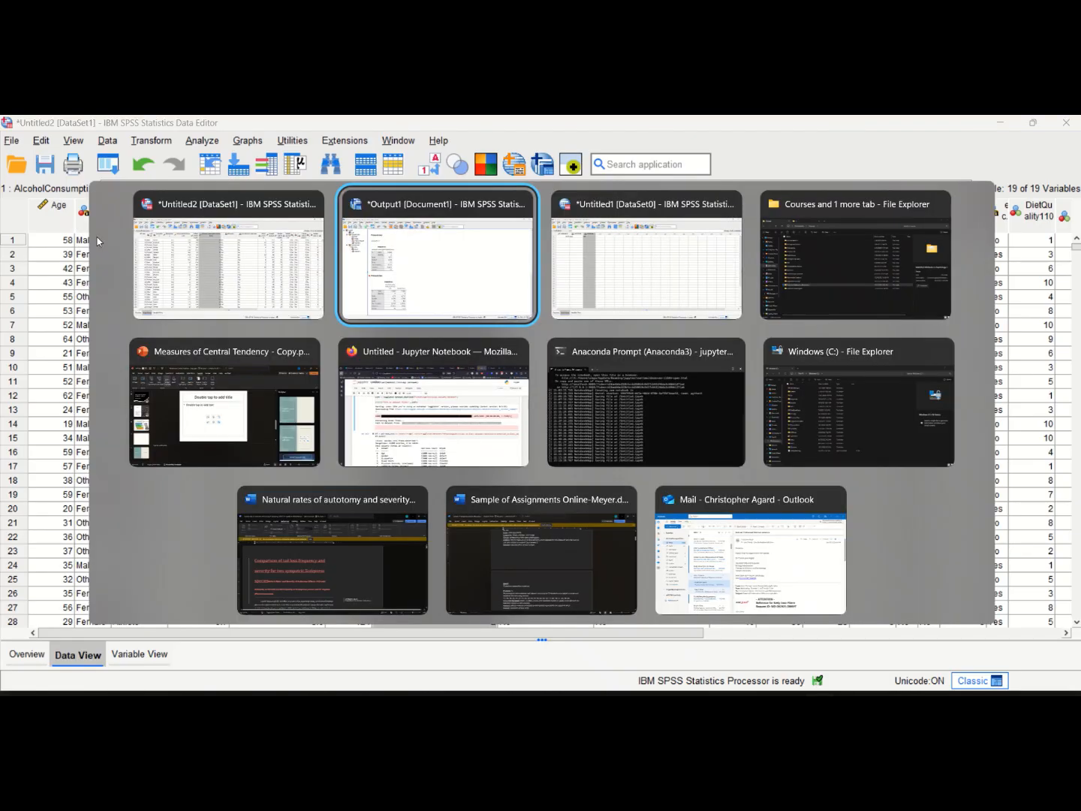
{"action": "key", "text": "Escape"}
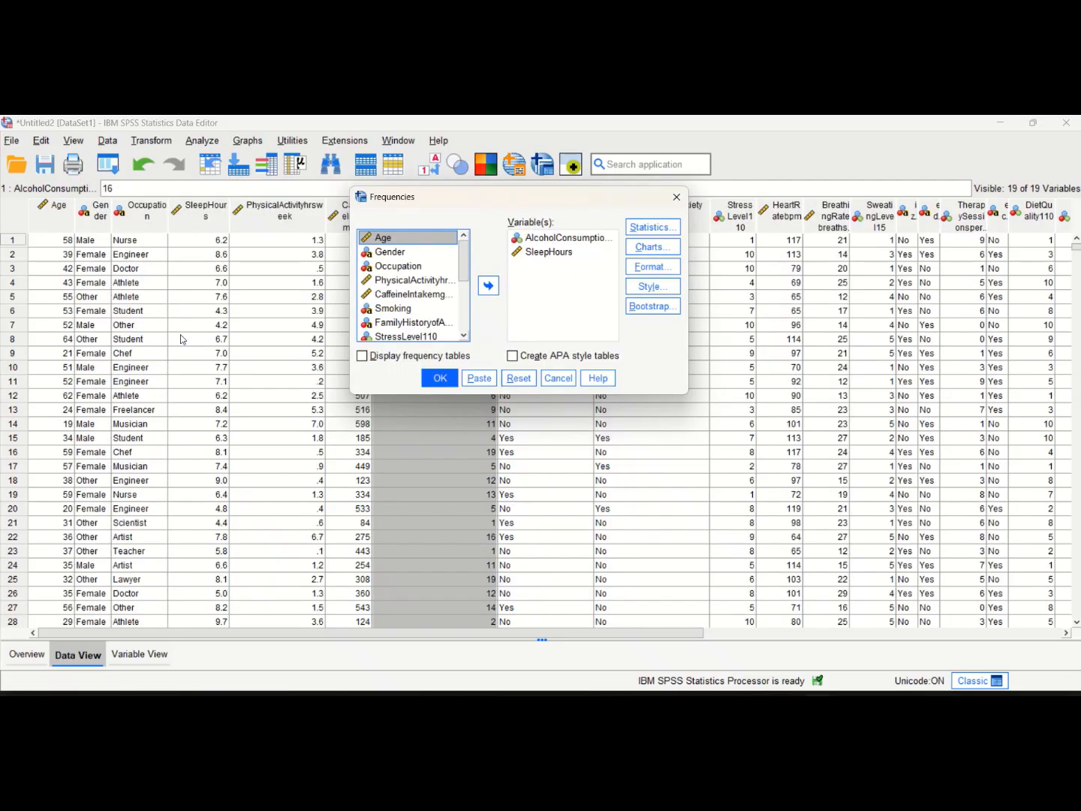
{"action": "left_click", "coordinate": [399, 254]}
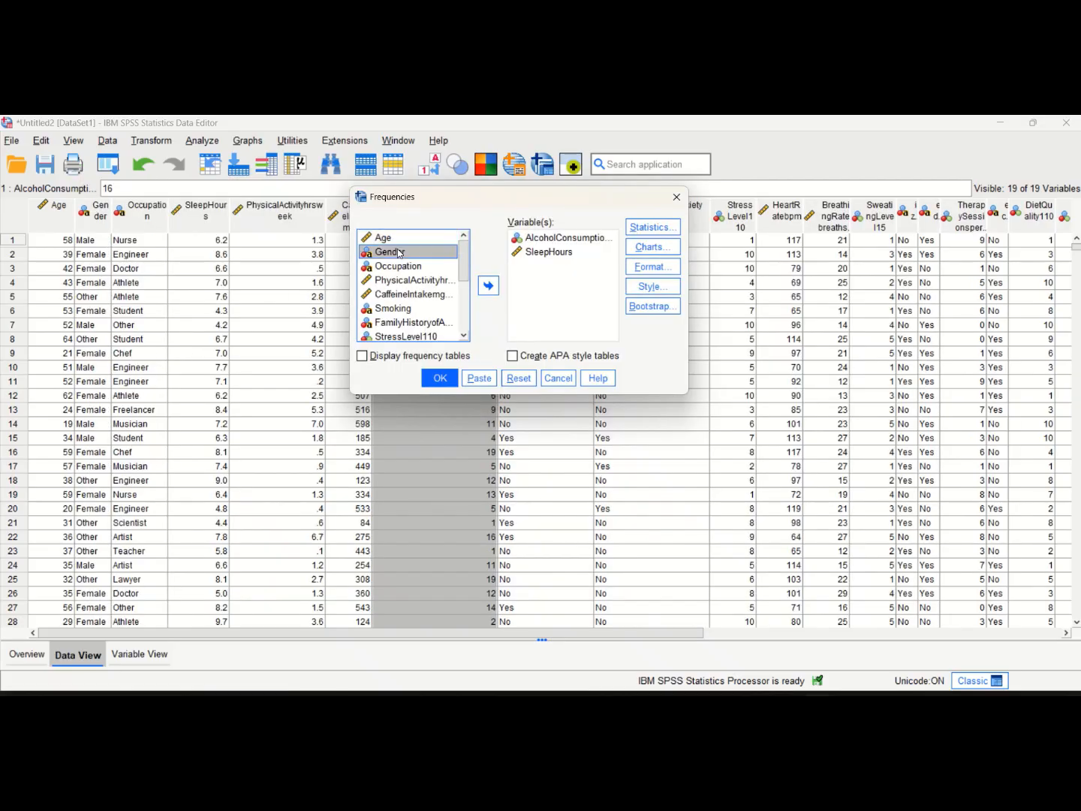
{"action": "left_click", "coordinate": [489, 287]}
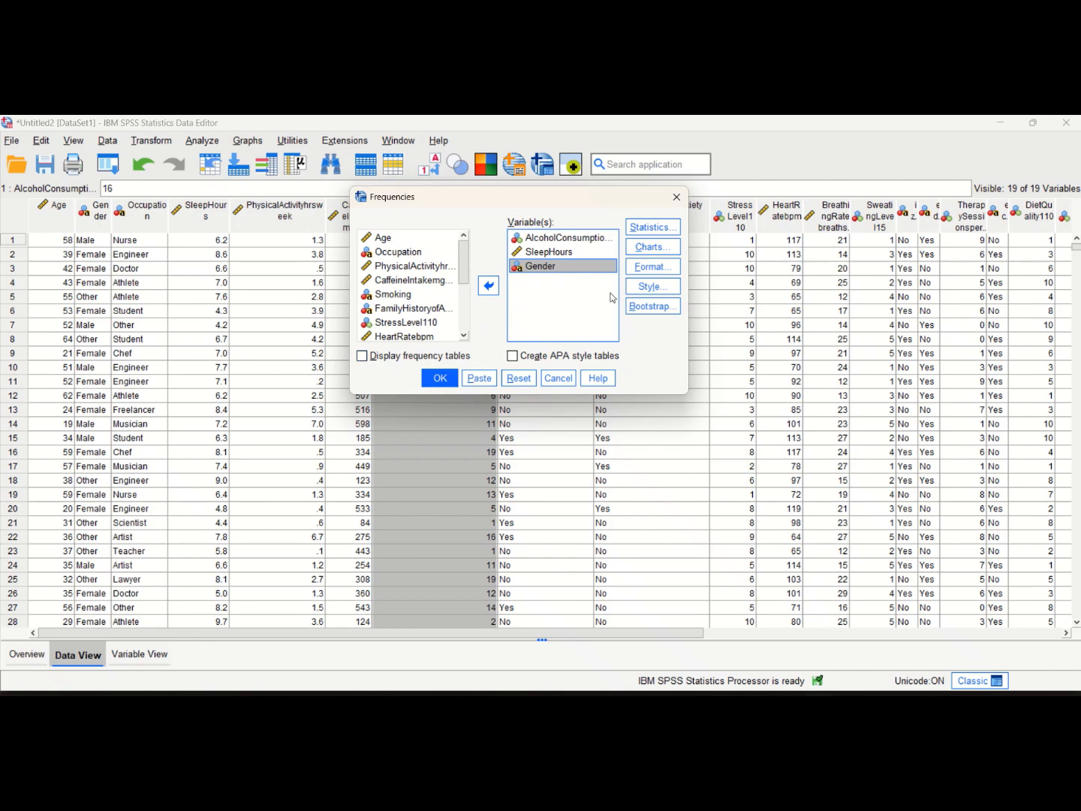
Keep the mean, median, mode, standard deviation, variance and range selected, and run Frequencies on the three variables
{"action": "left_click", "coordinate": [654, 229]}
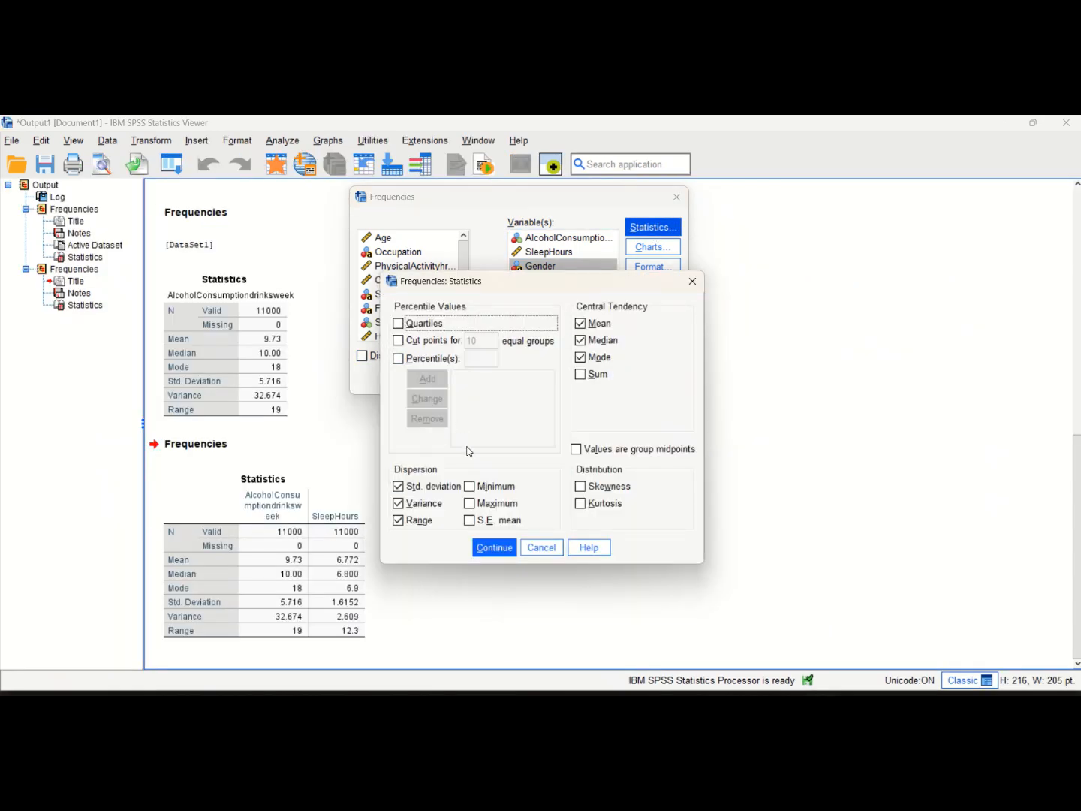
{"action": "left_click", "coordinate": [501, 553]}
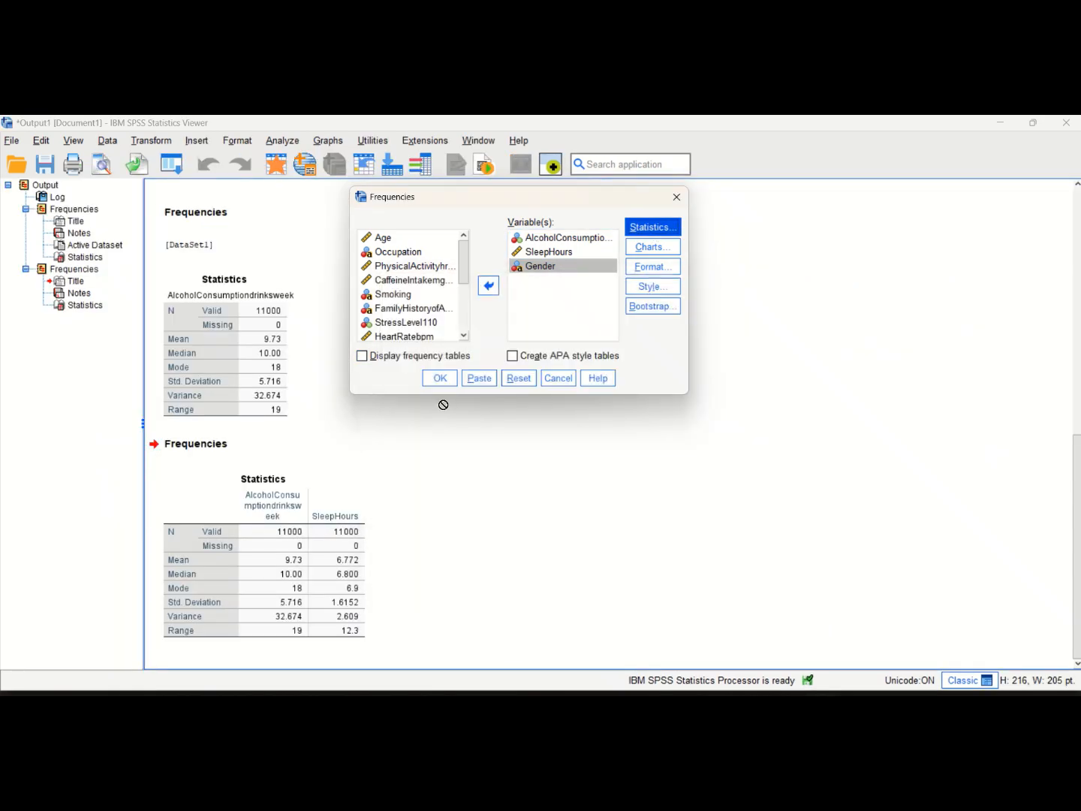
{"action": "left_click", "coordinate": [427, 377]}
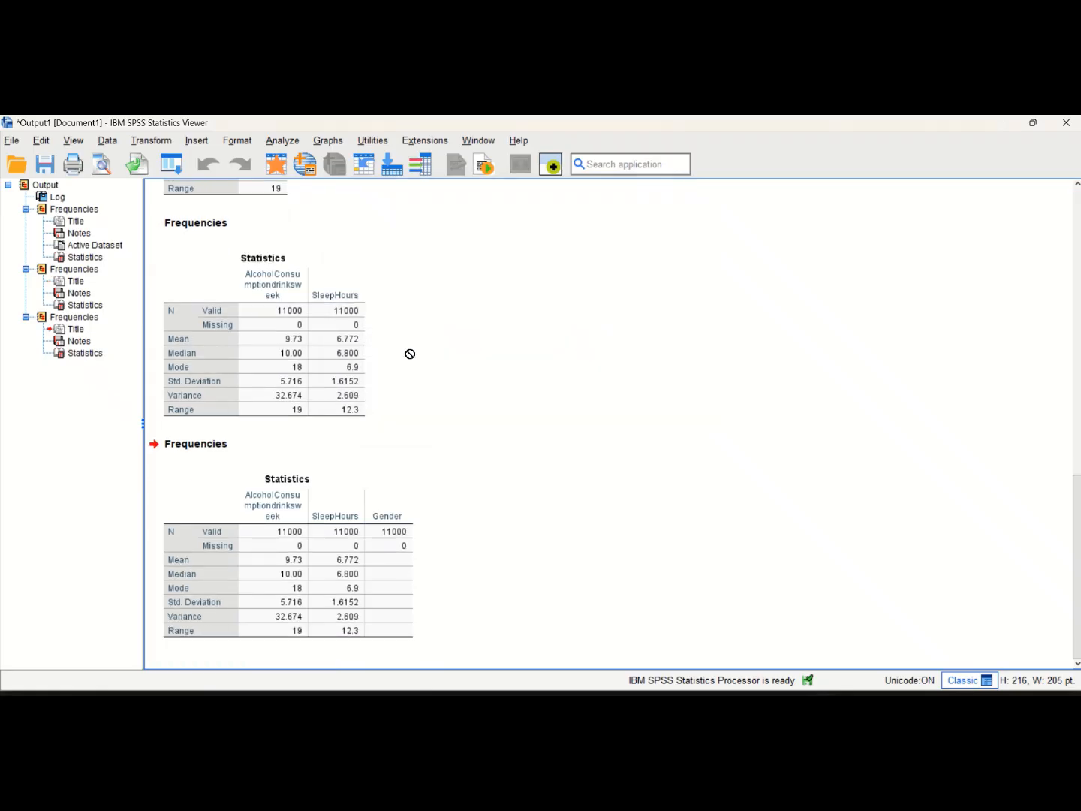
{"action": "left_click", "coordinate": [367, 521]}
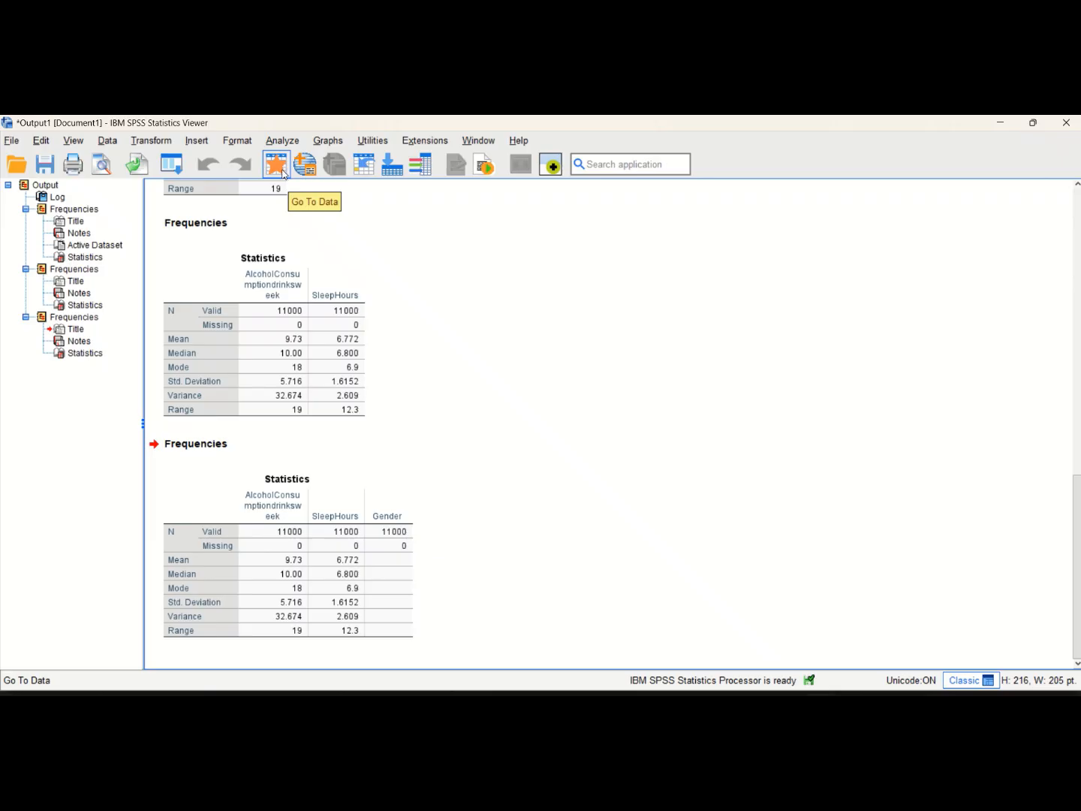
{"action": "mouse_move", "coordinate": [709, 118]}
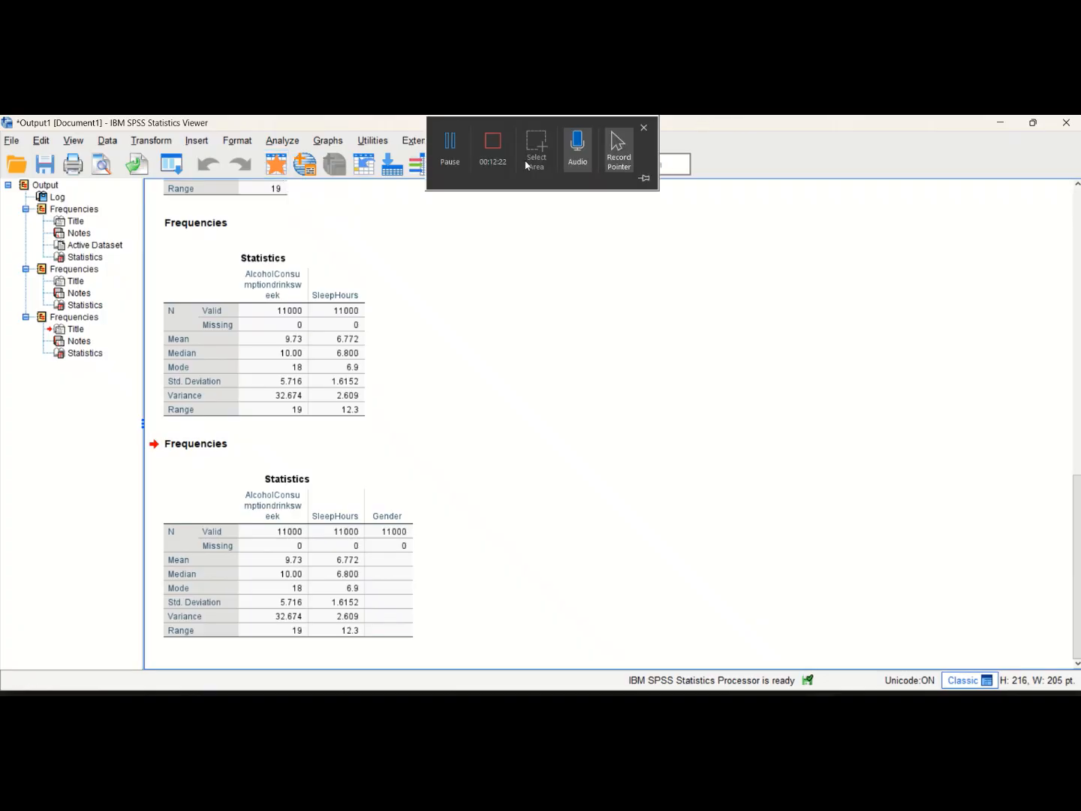